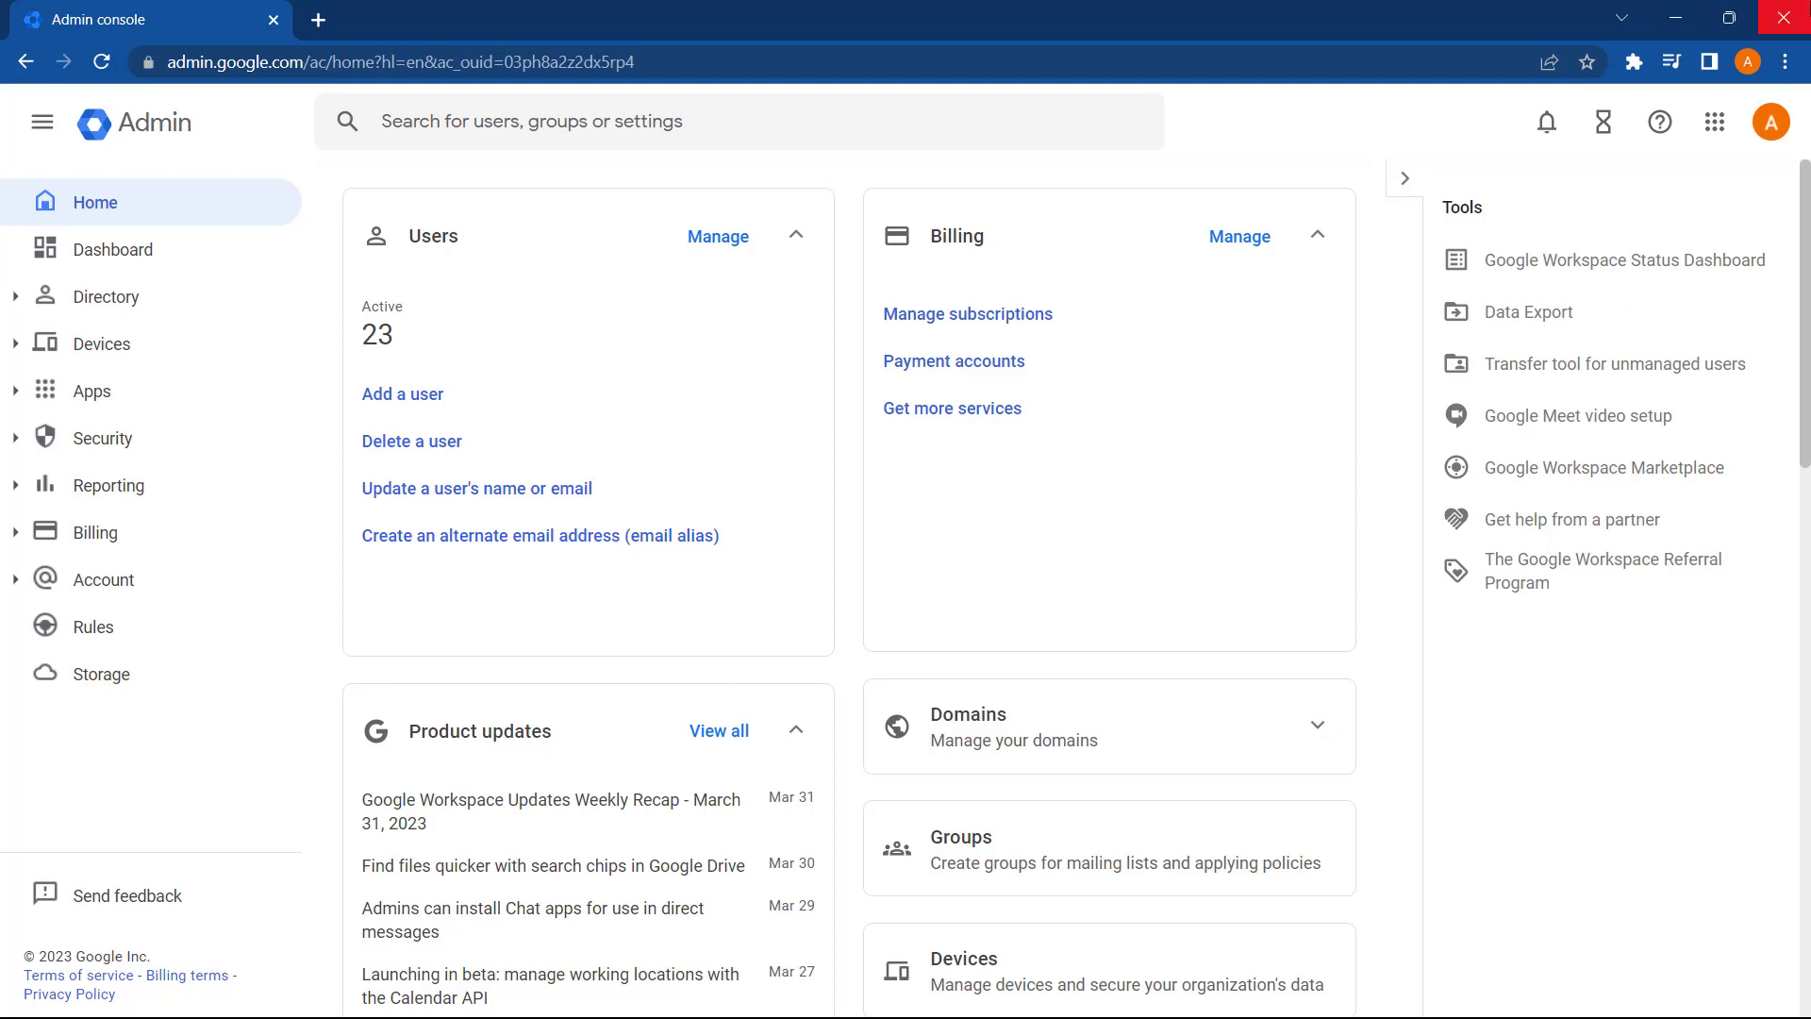
# - Search for the suspended staff user by name, open her account and scroll to her licenses
pyautogui.click(636, 139)
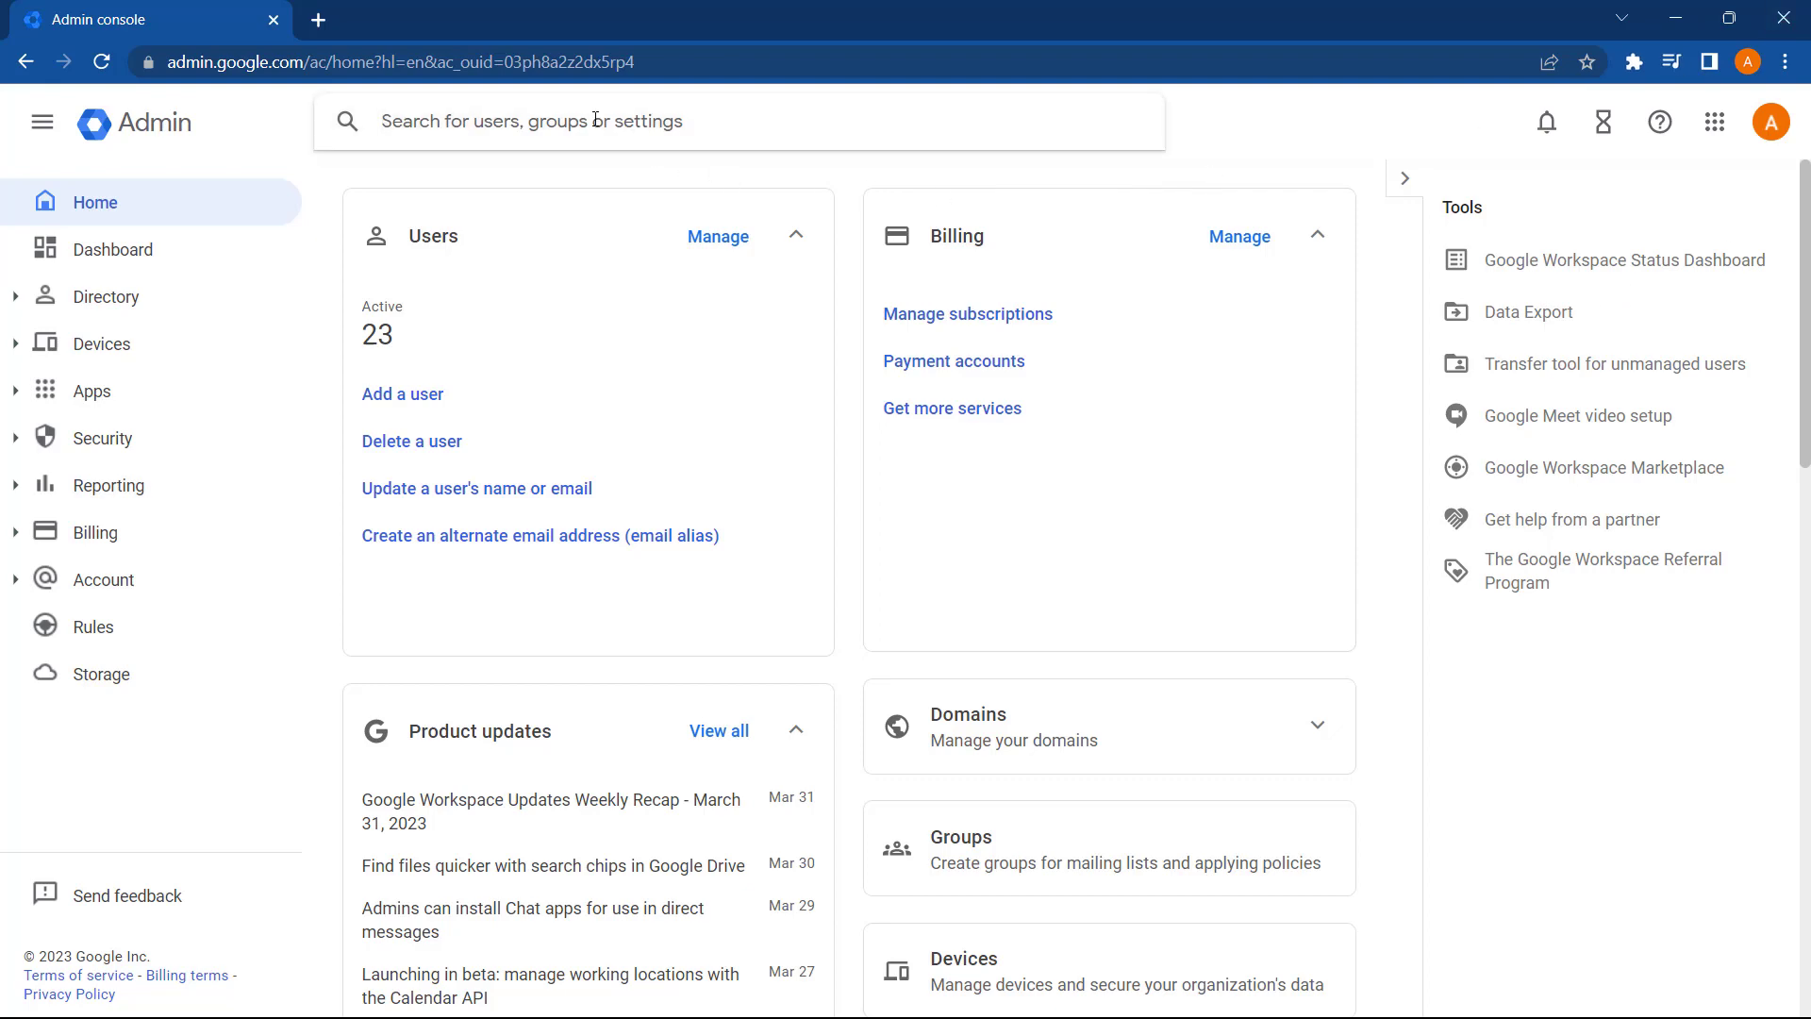
pyautogui.write('kathryn')
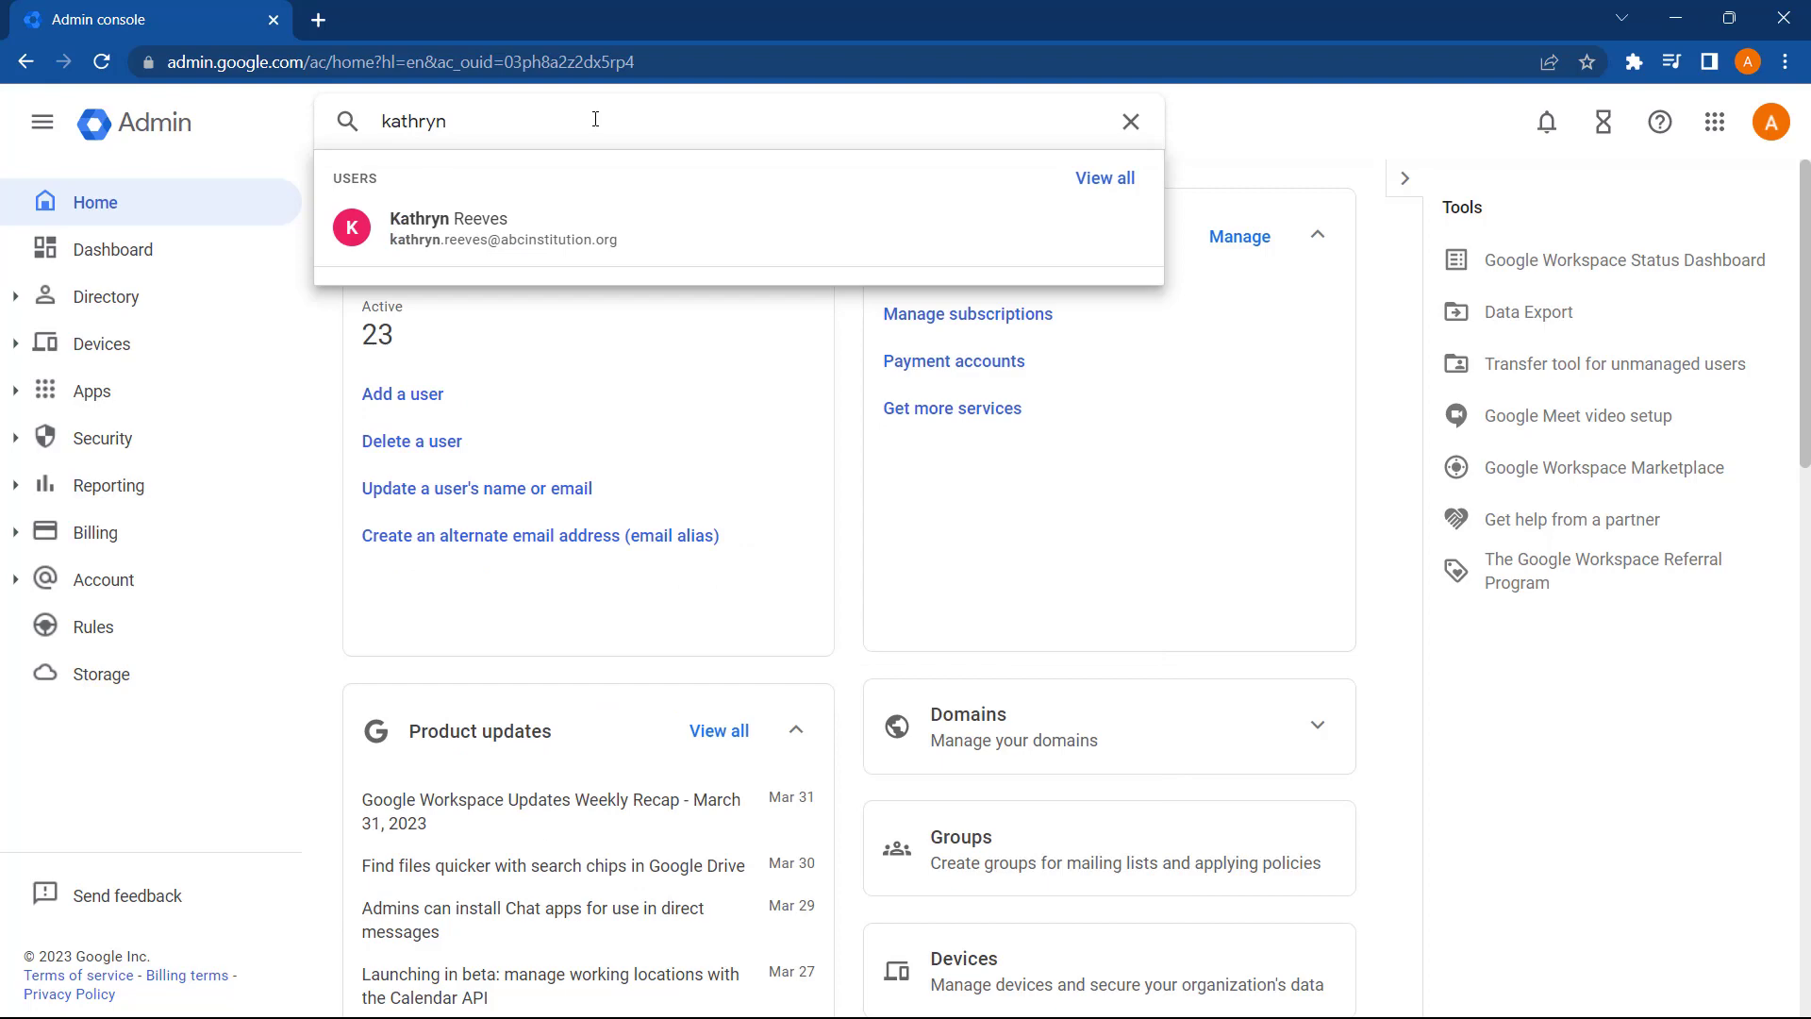
pyautogui.click(448, 236)
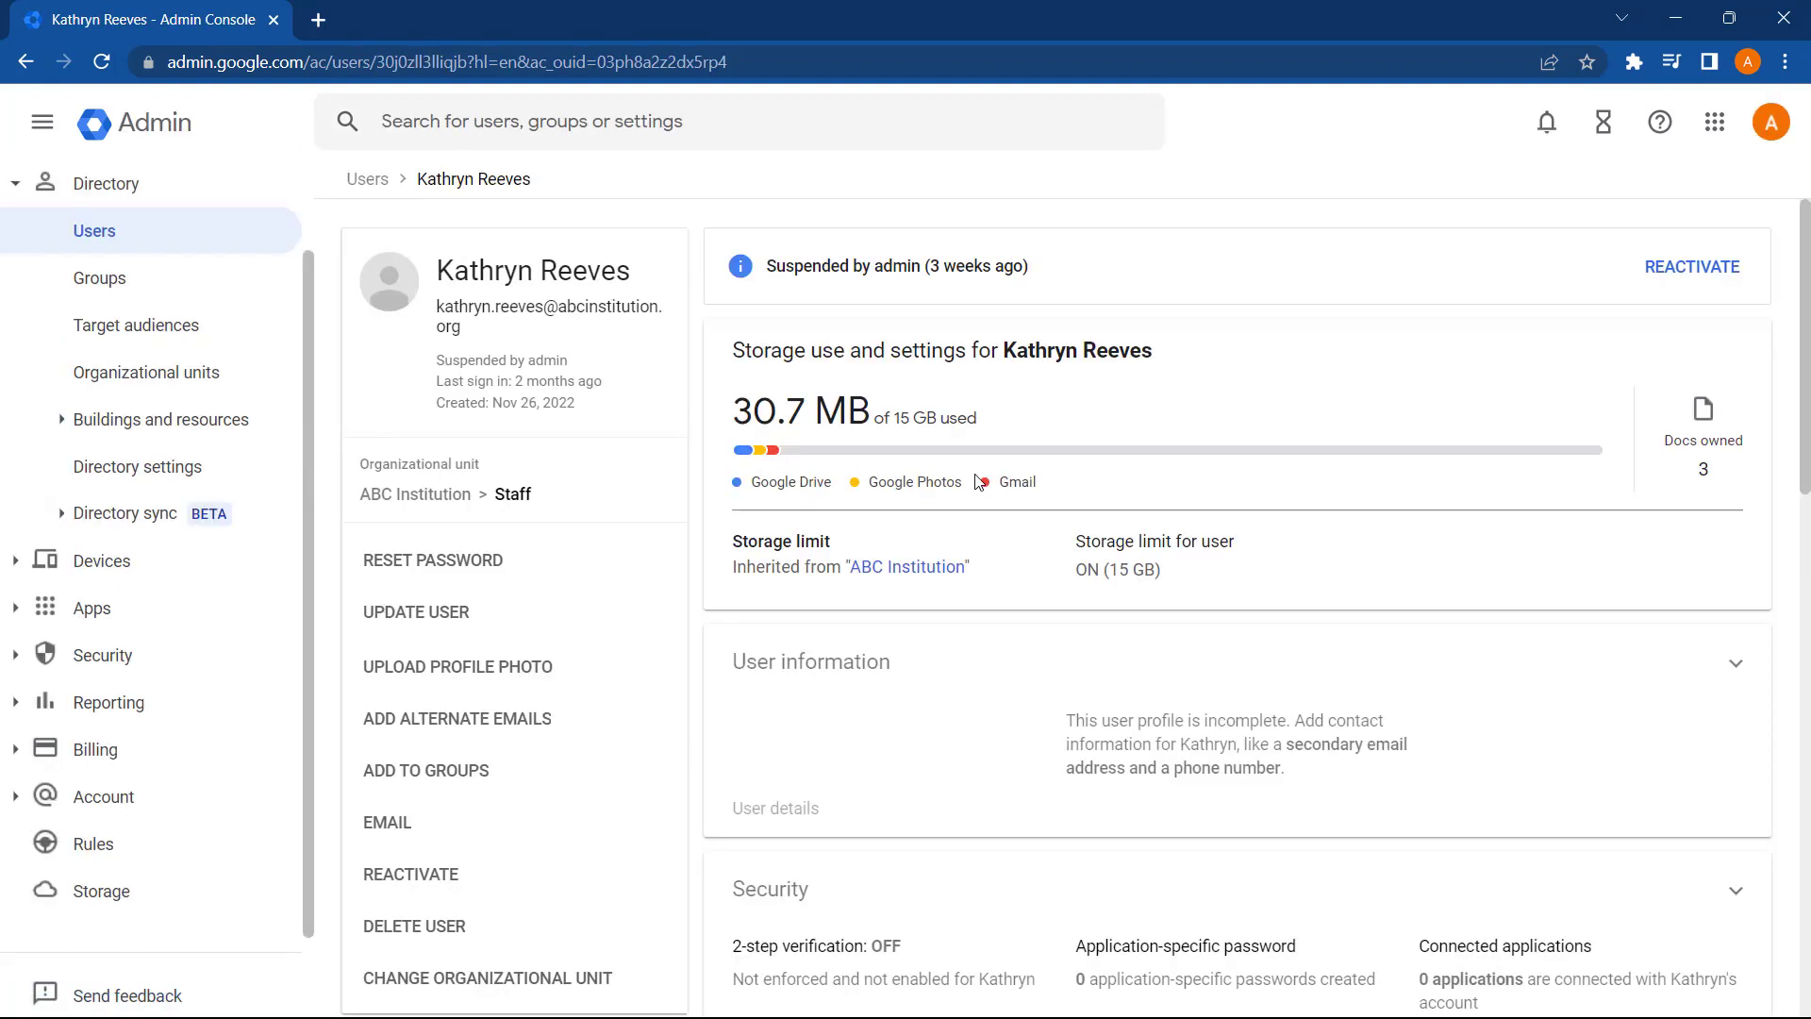
pyautogui.scroll(-10, 978, 482)
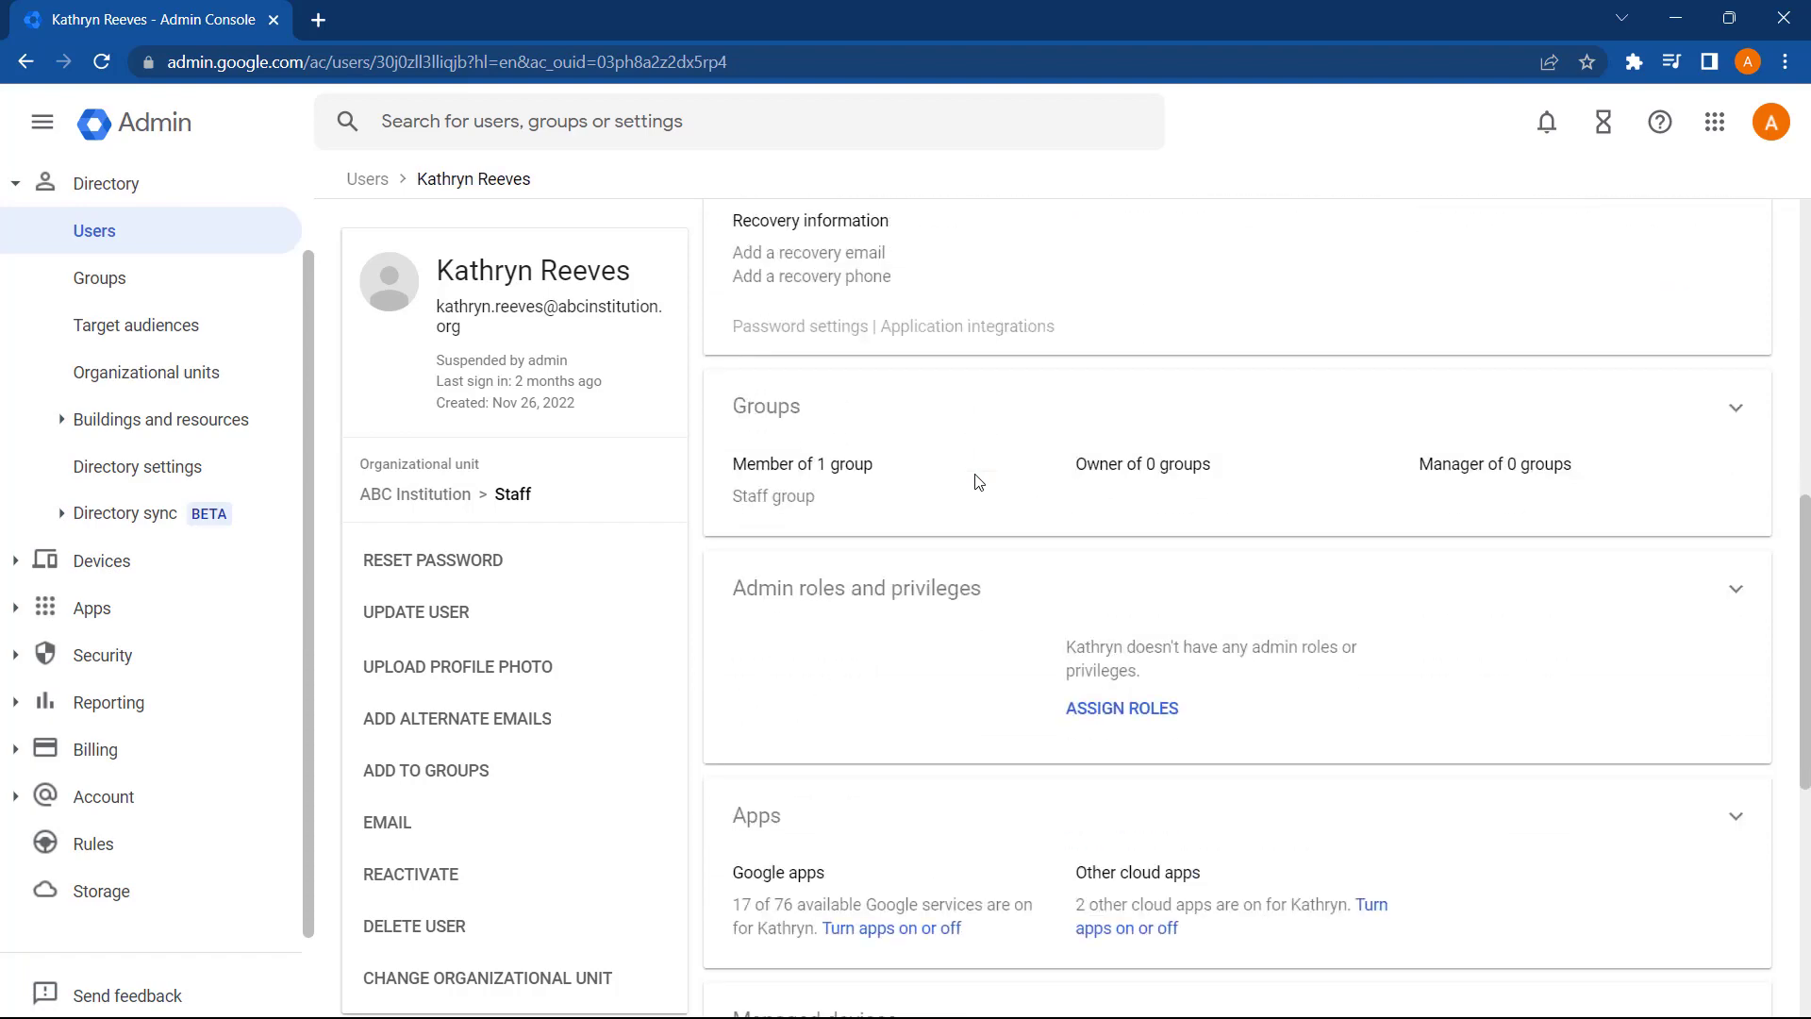
pyautogui.scroll(-3, 978, 481)
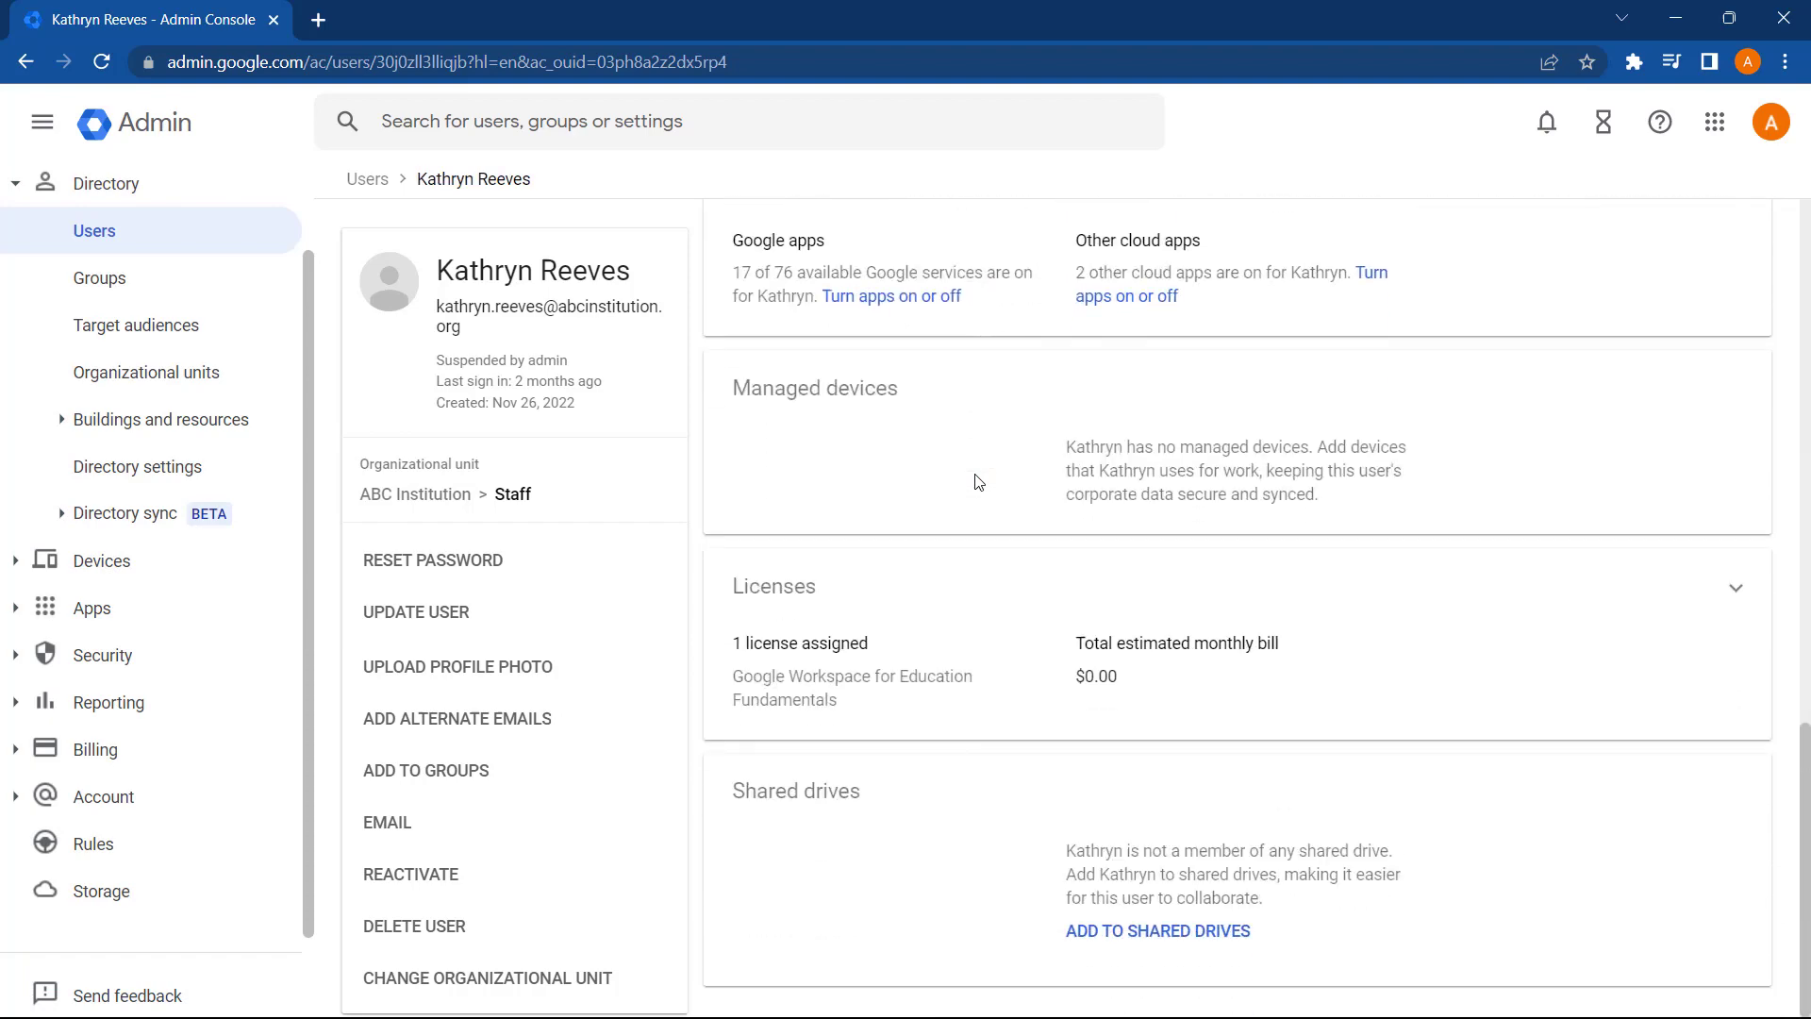
# - Turn on a Google Workspace for Education Plus (Staff) license for this user and save
pyautogui.click(810, 605)
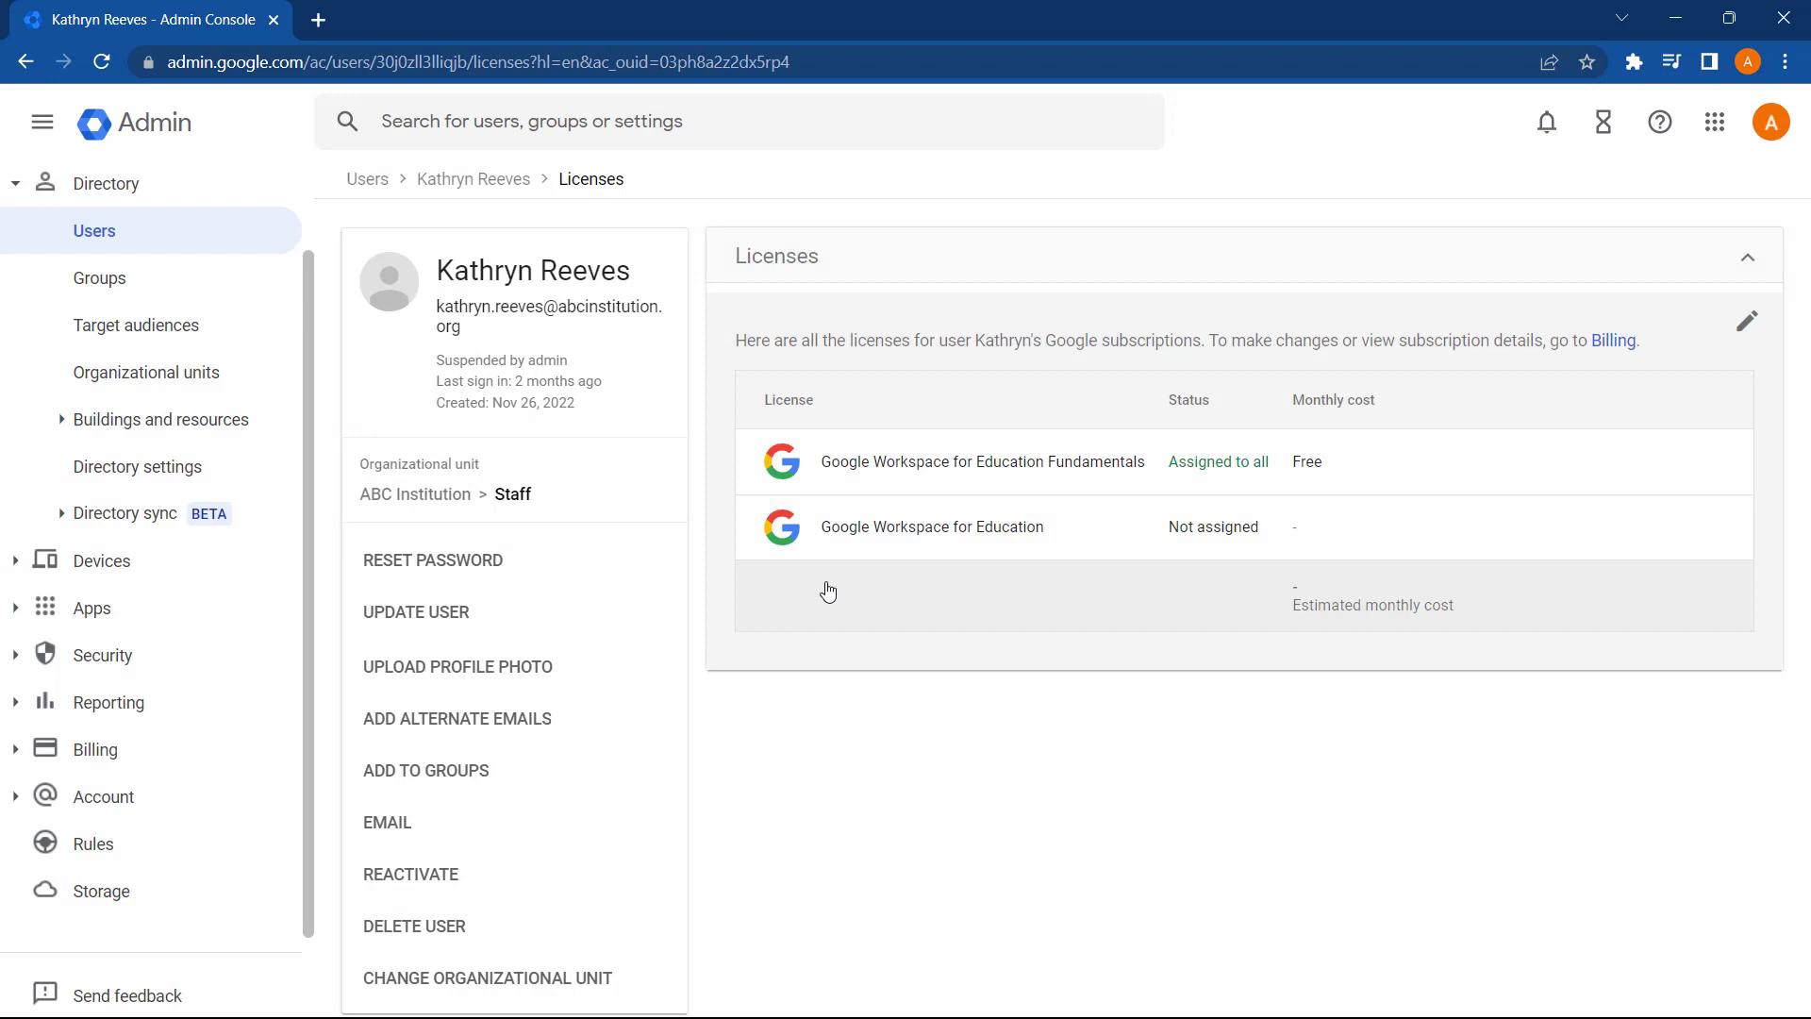
pyautogui.click(1129, 531)
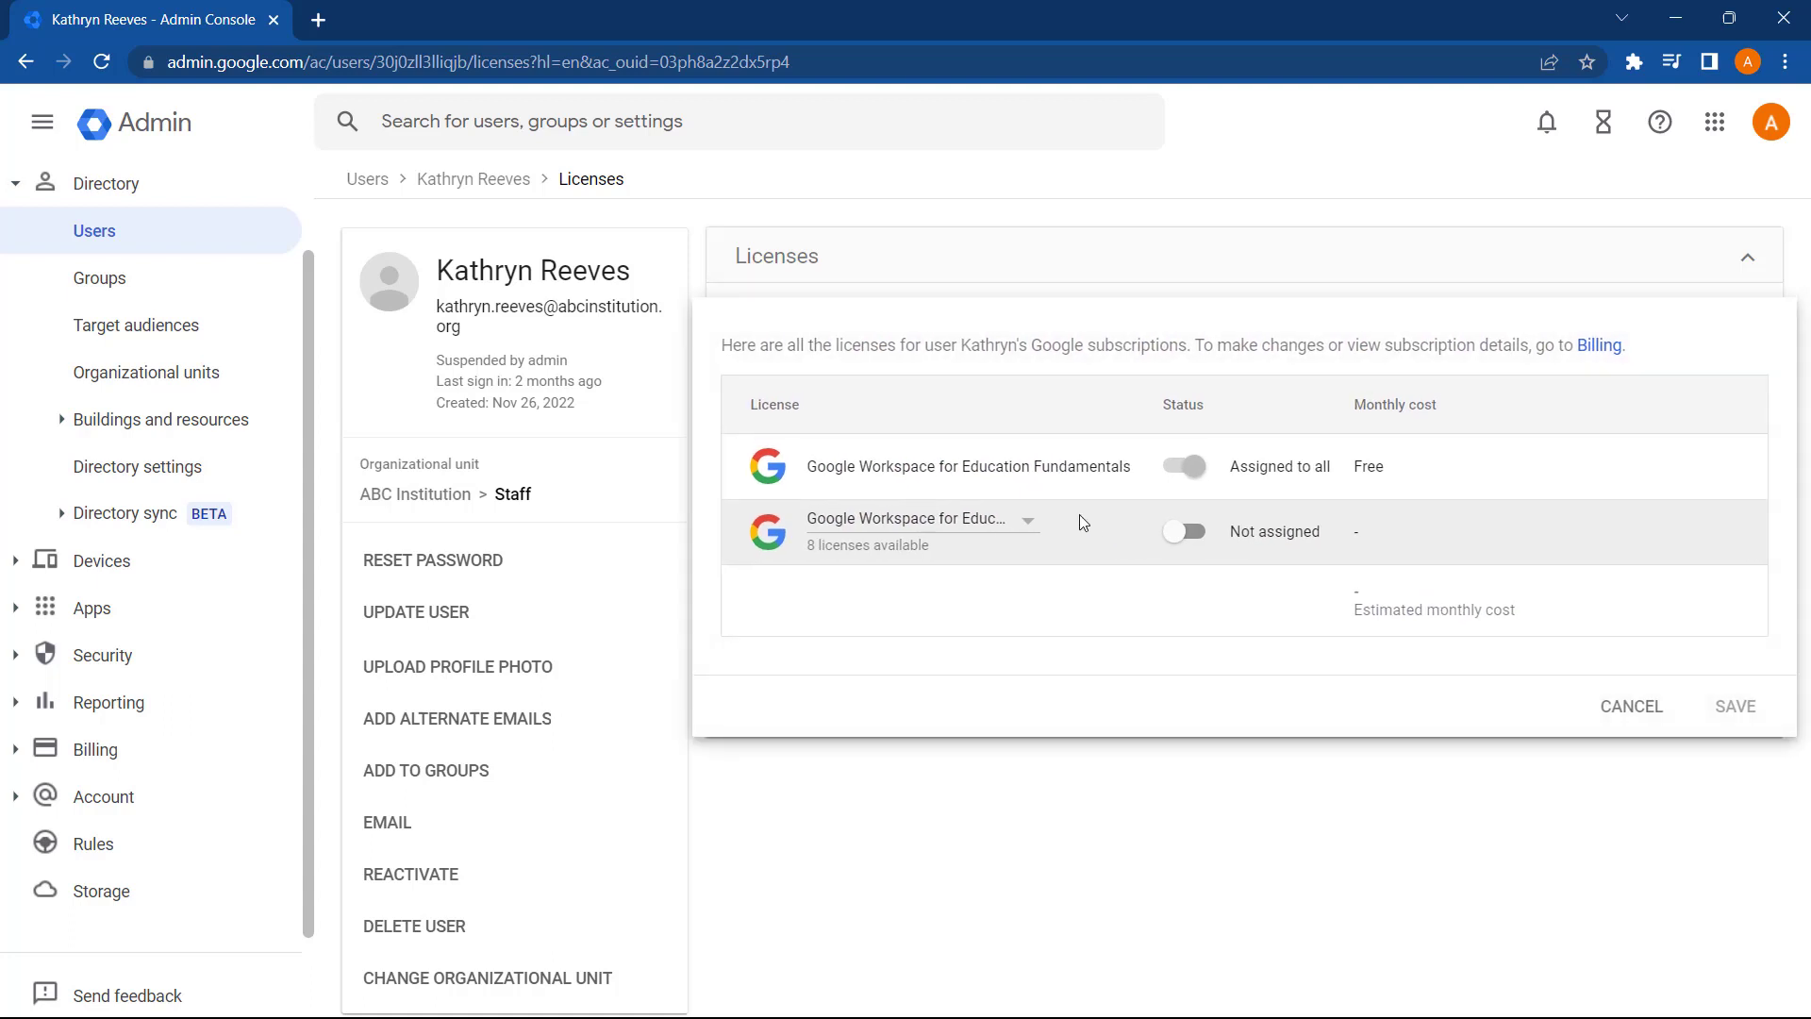
pyautogui.click(957, 525)
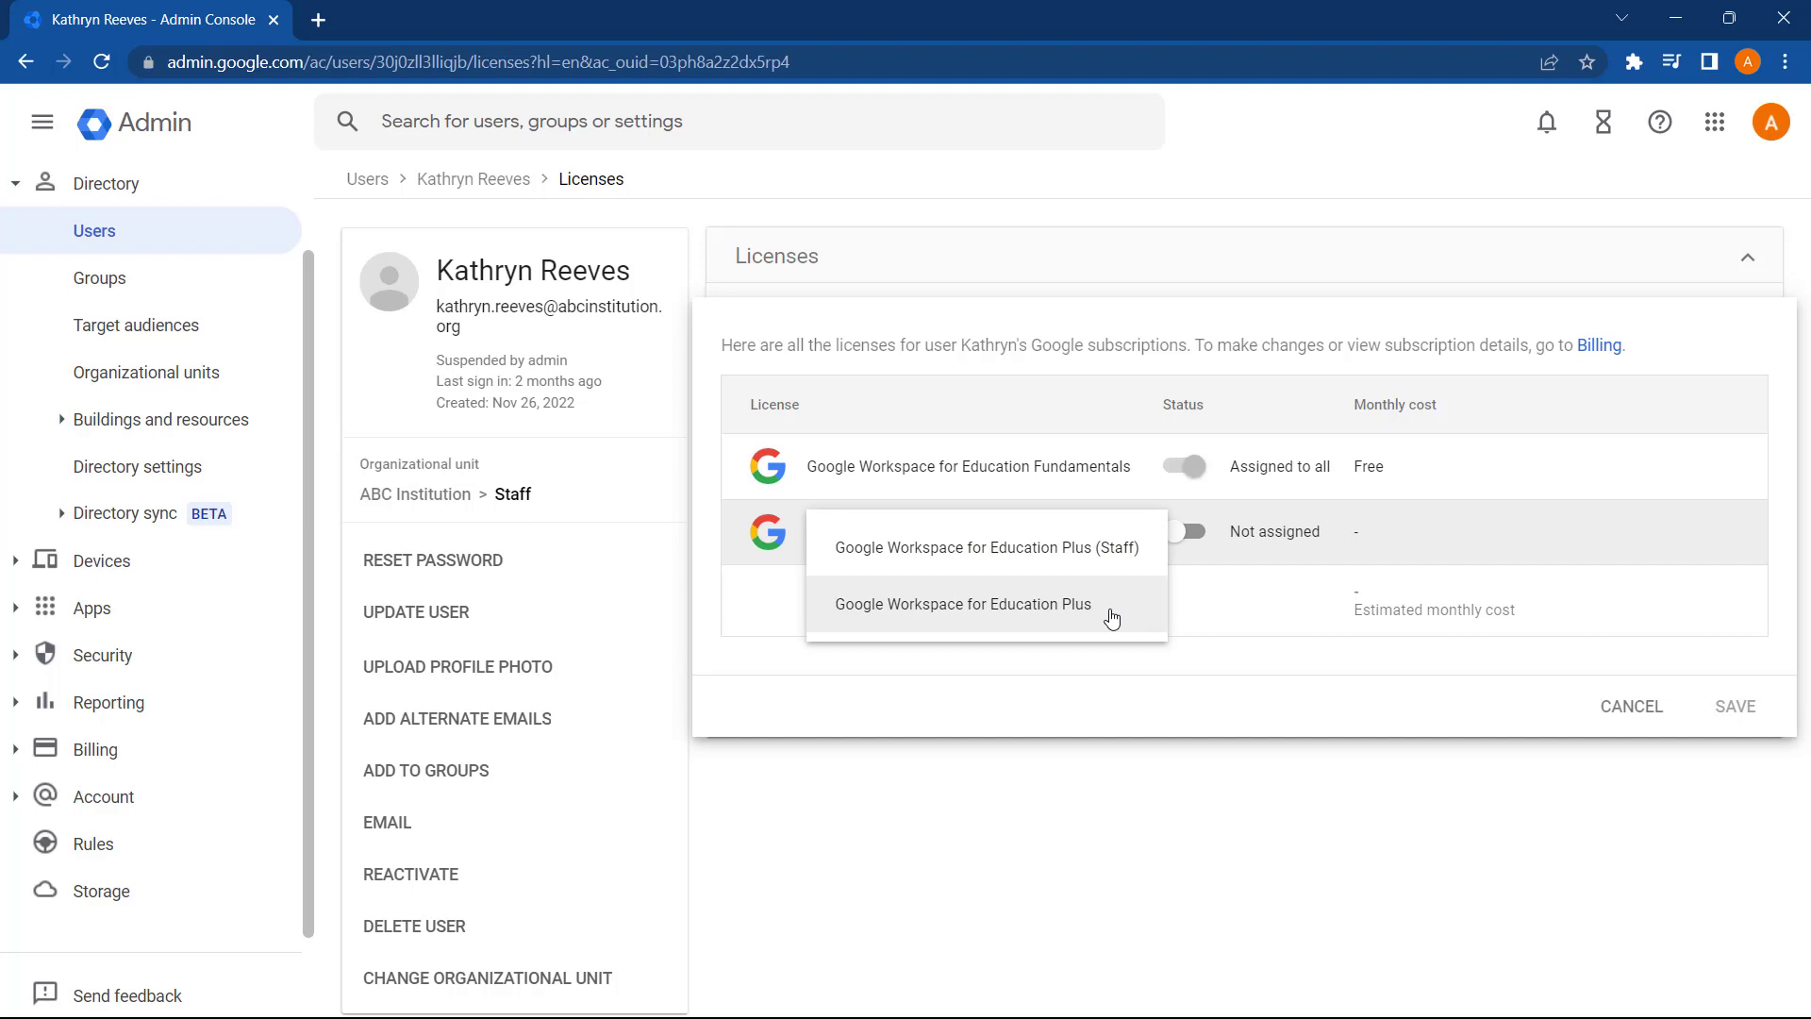
pyautogui.click(1125, 561)
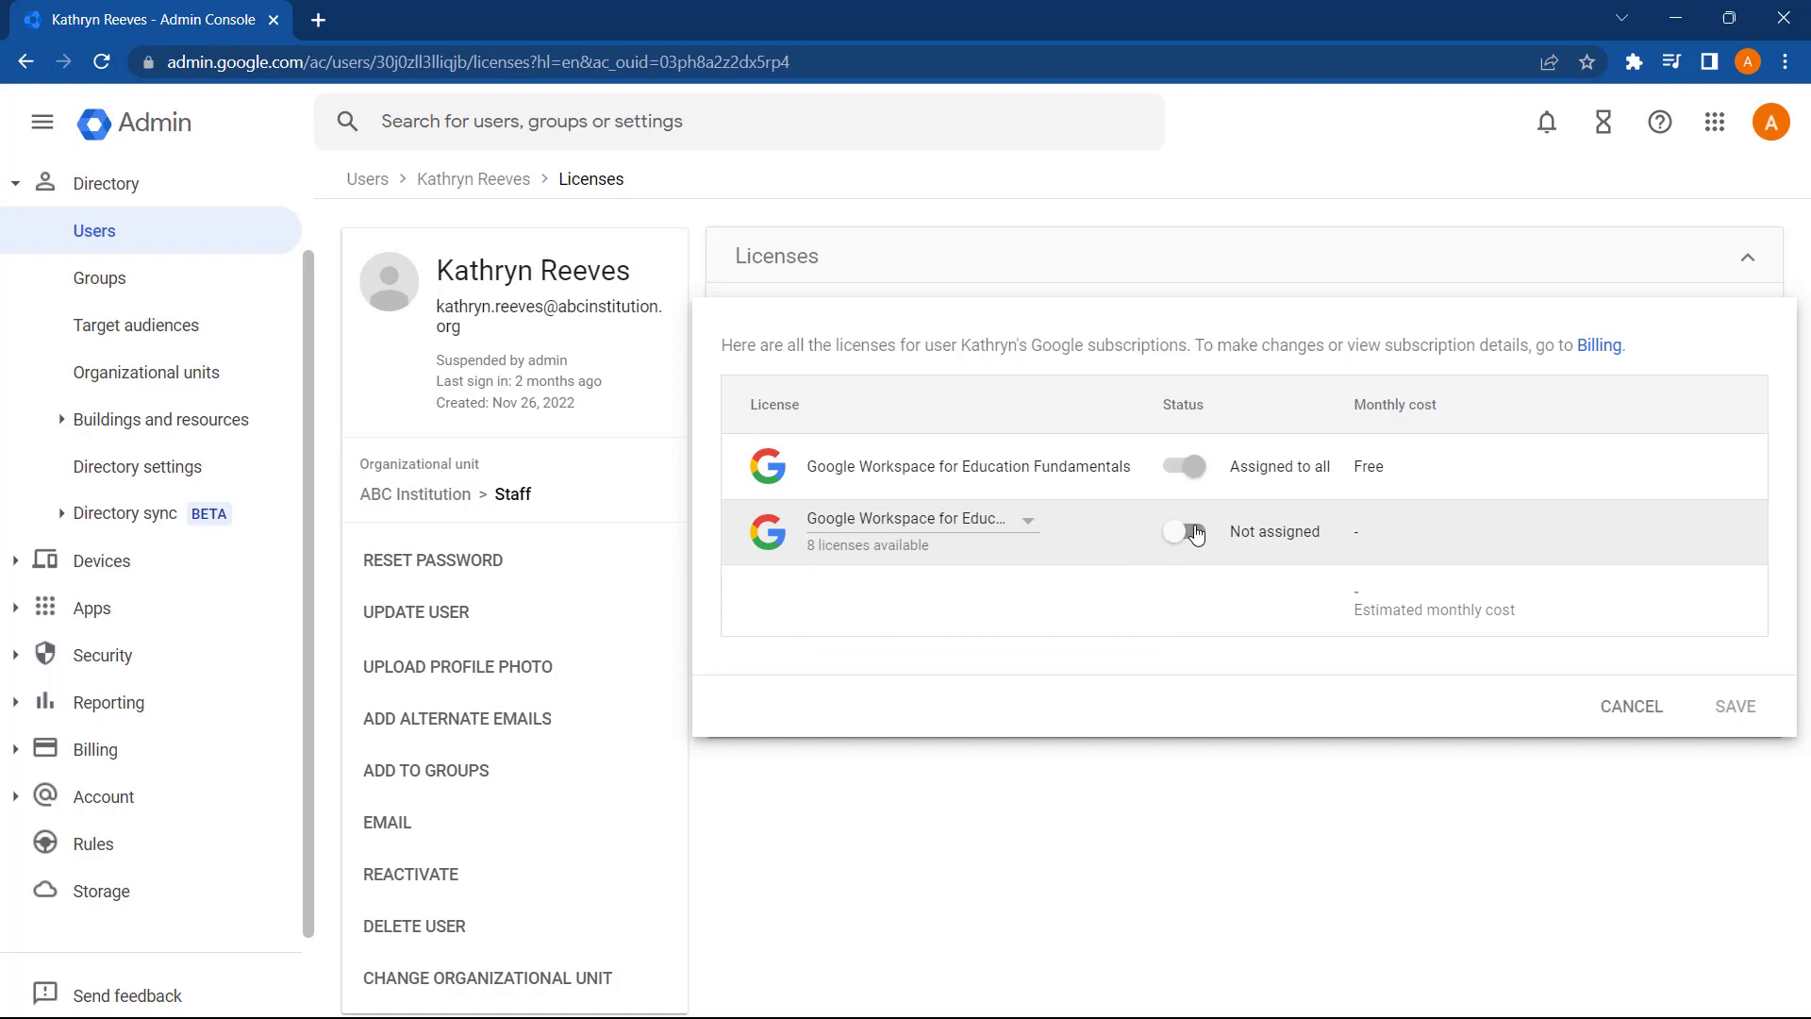
pyautogui.click(1190, 532)
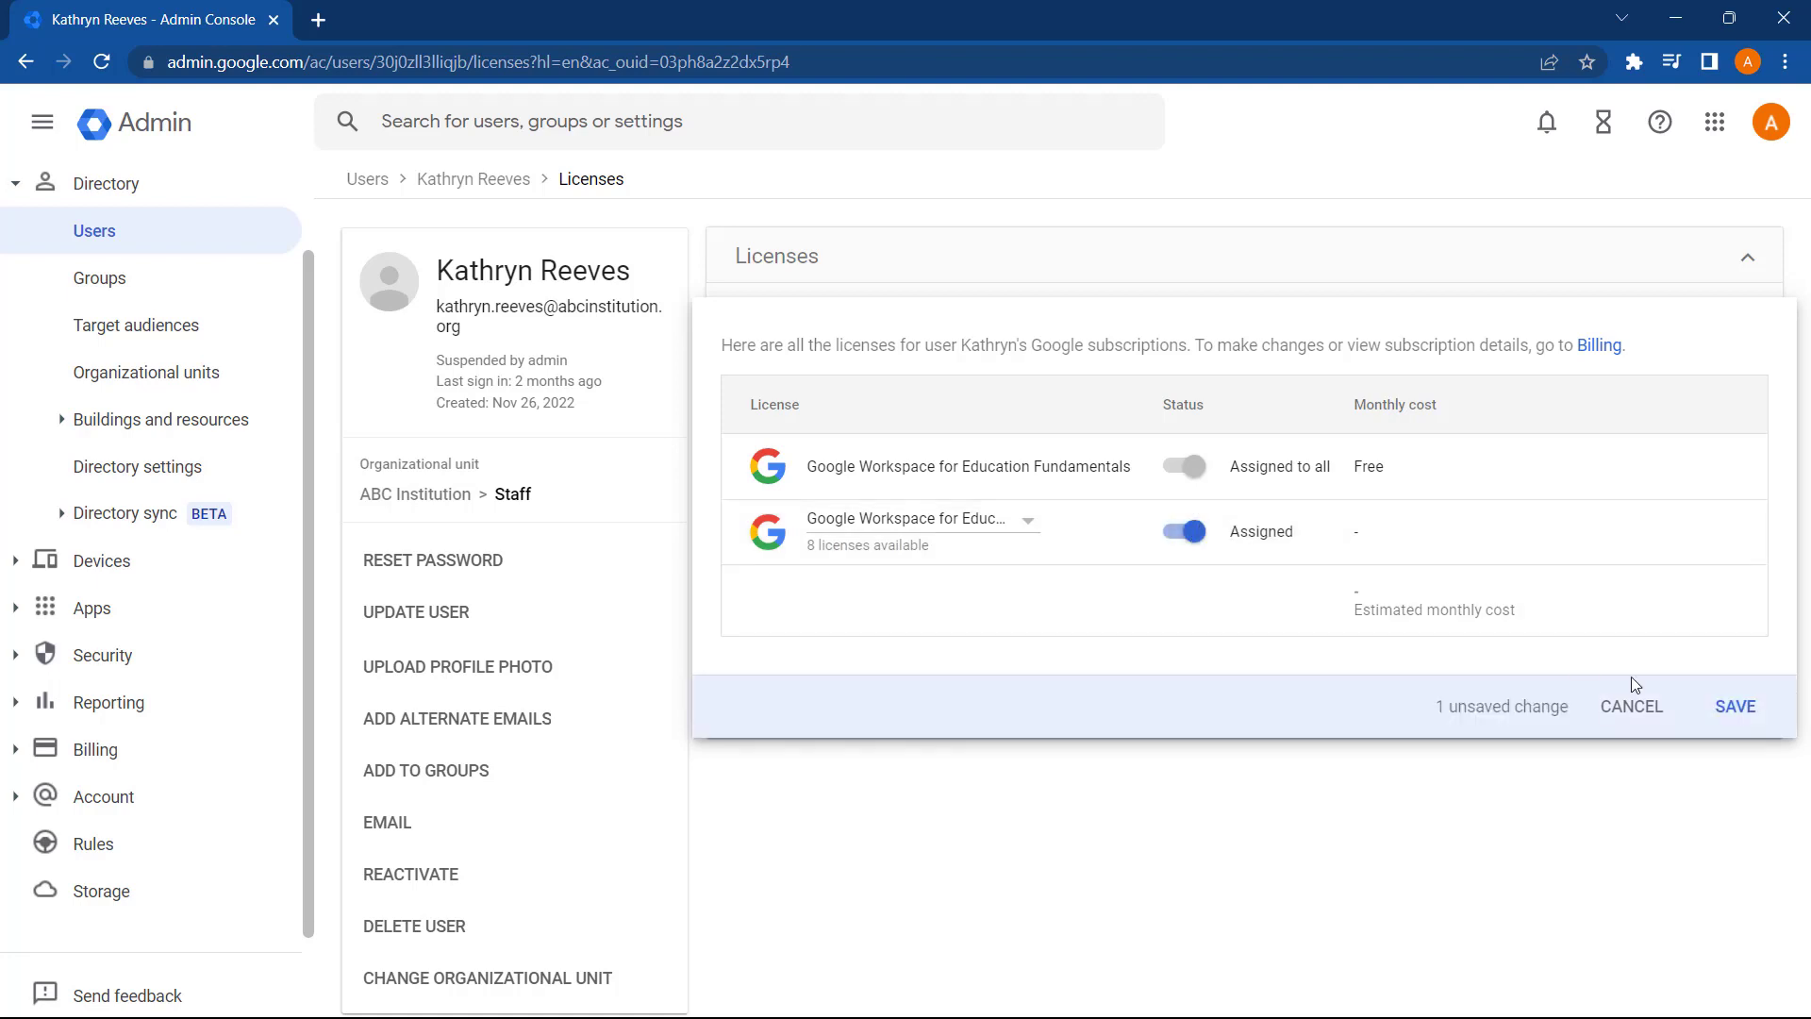
pyautogui.click(1758, 717)
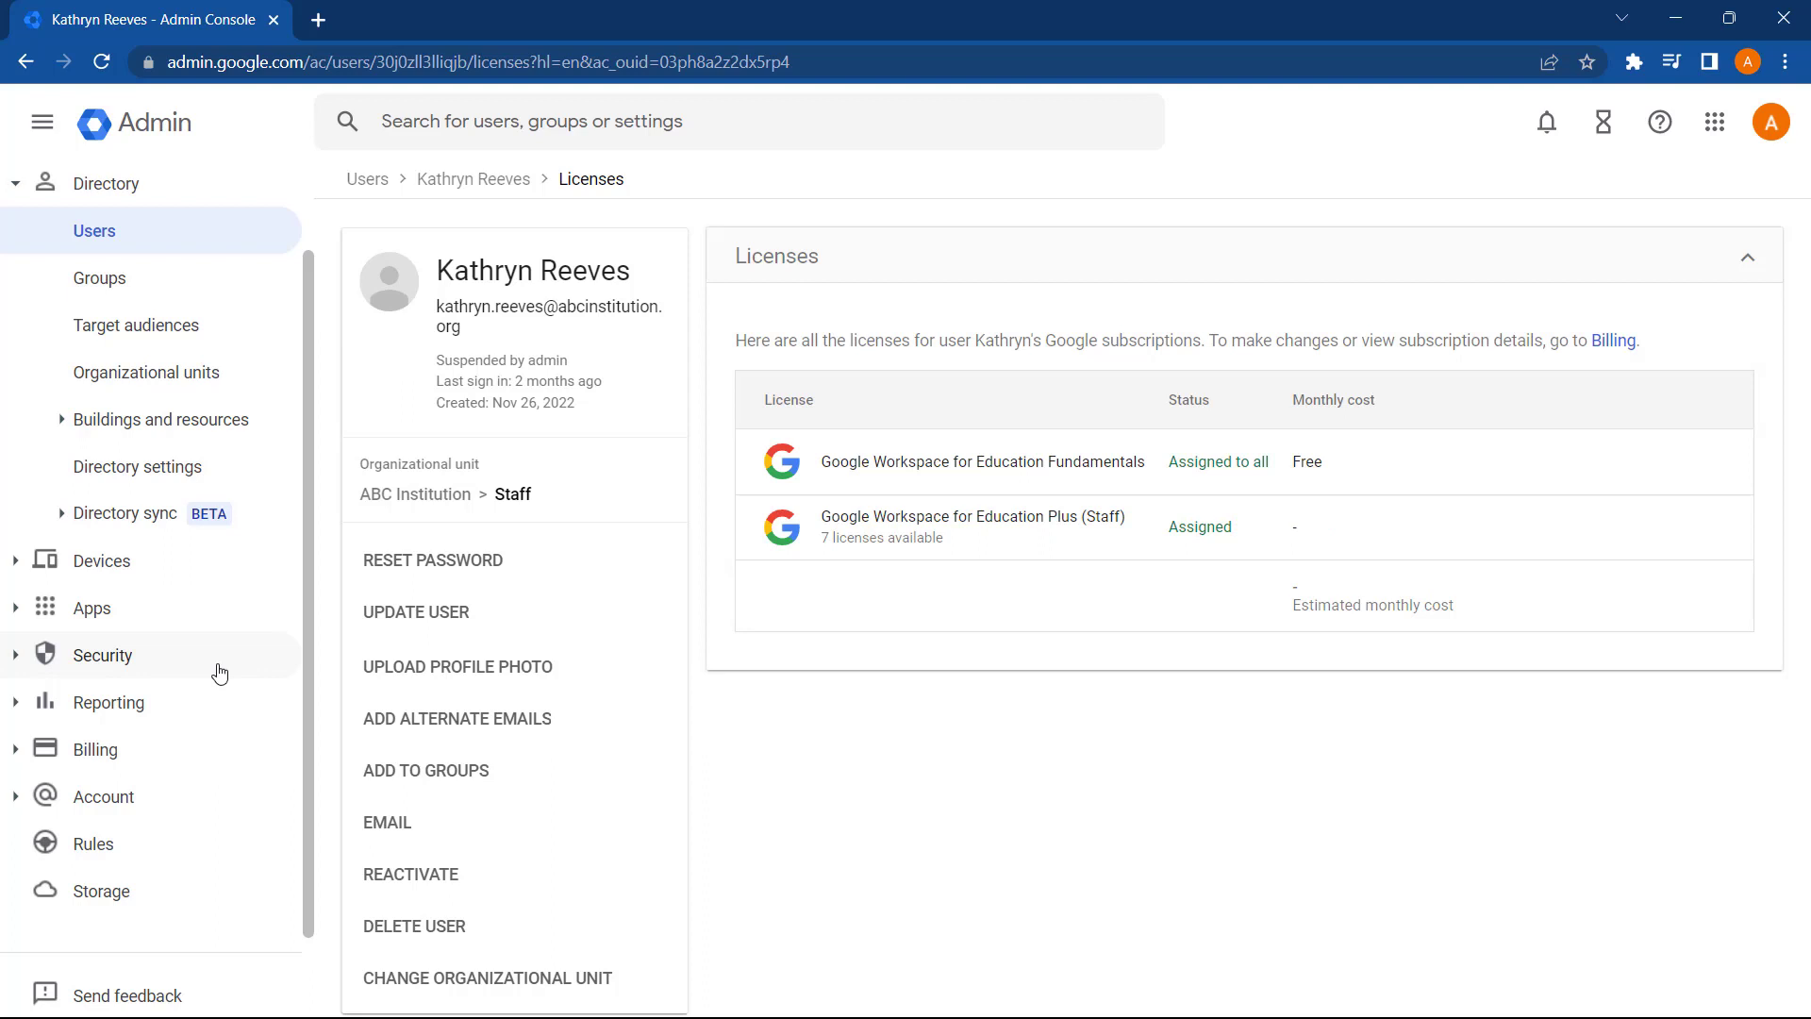
# - From Billing > Subscriptions, list the 3 users assigned Education Plus (Staff) licenses
pyautogui.click(14, 755)
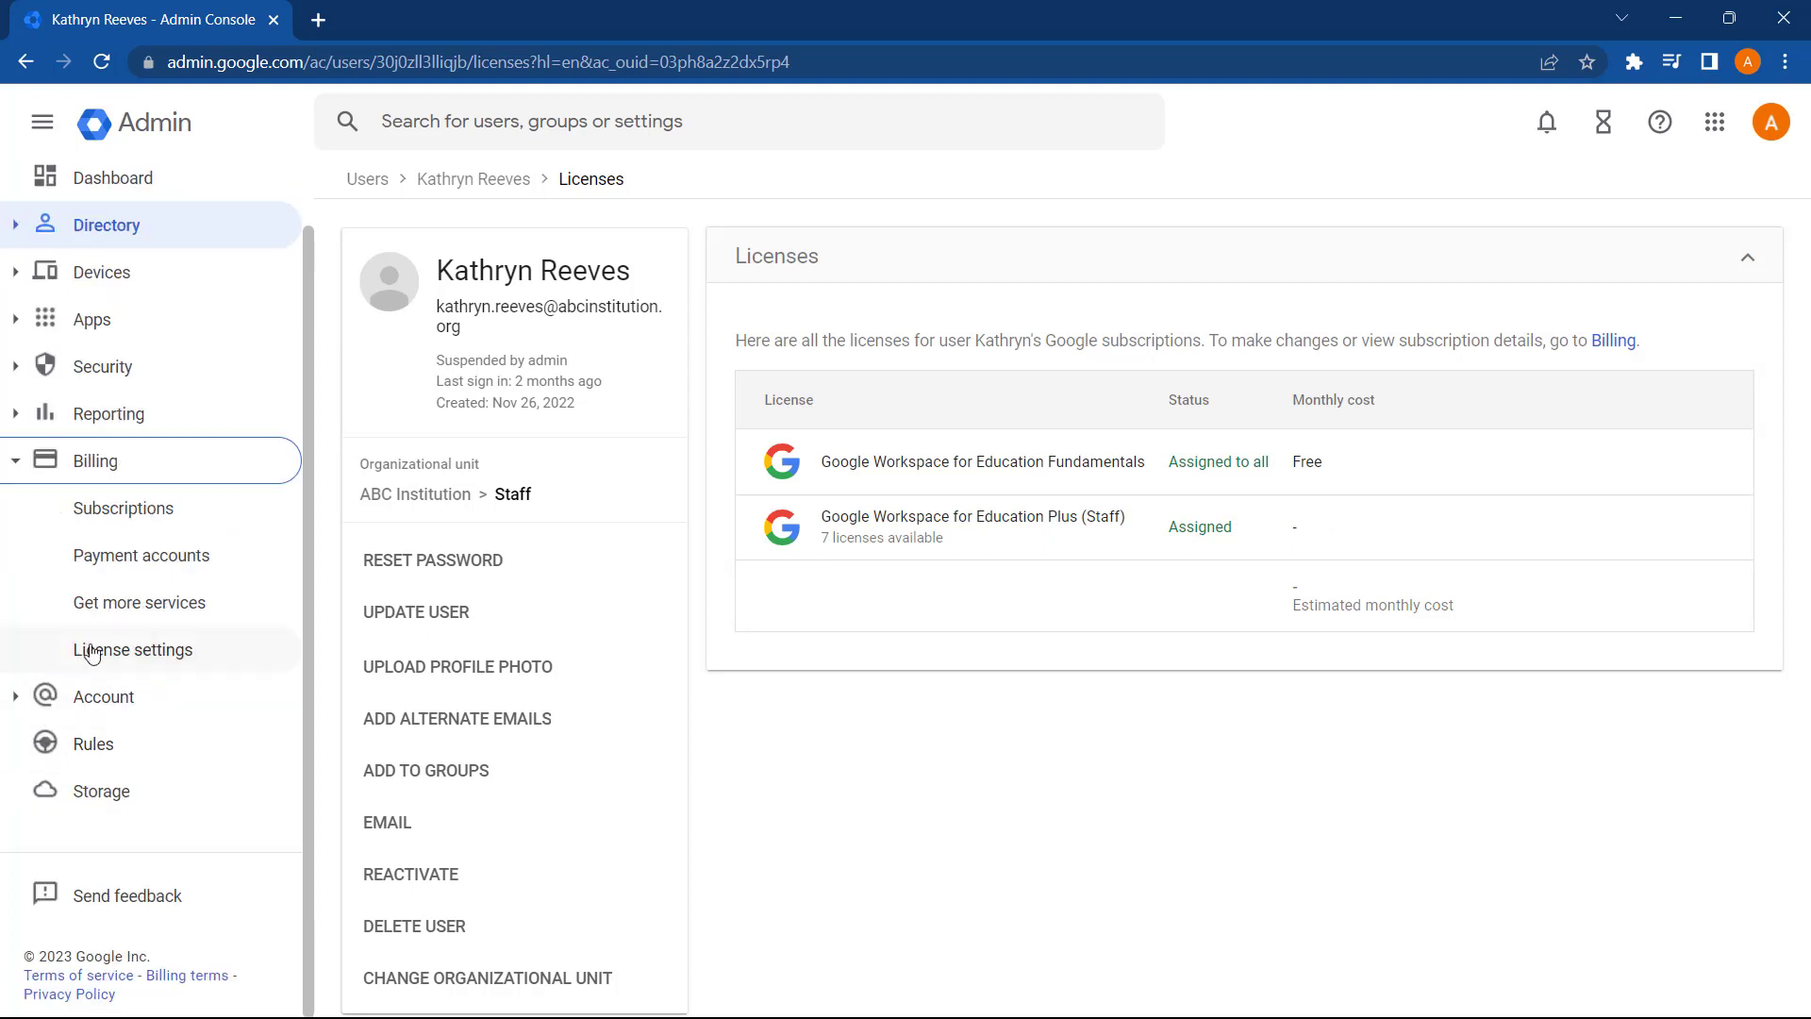
pyautogui.click(182, 524)
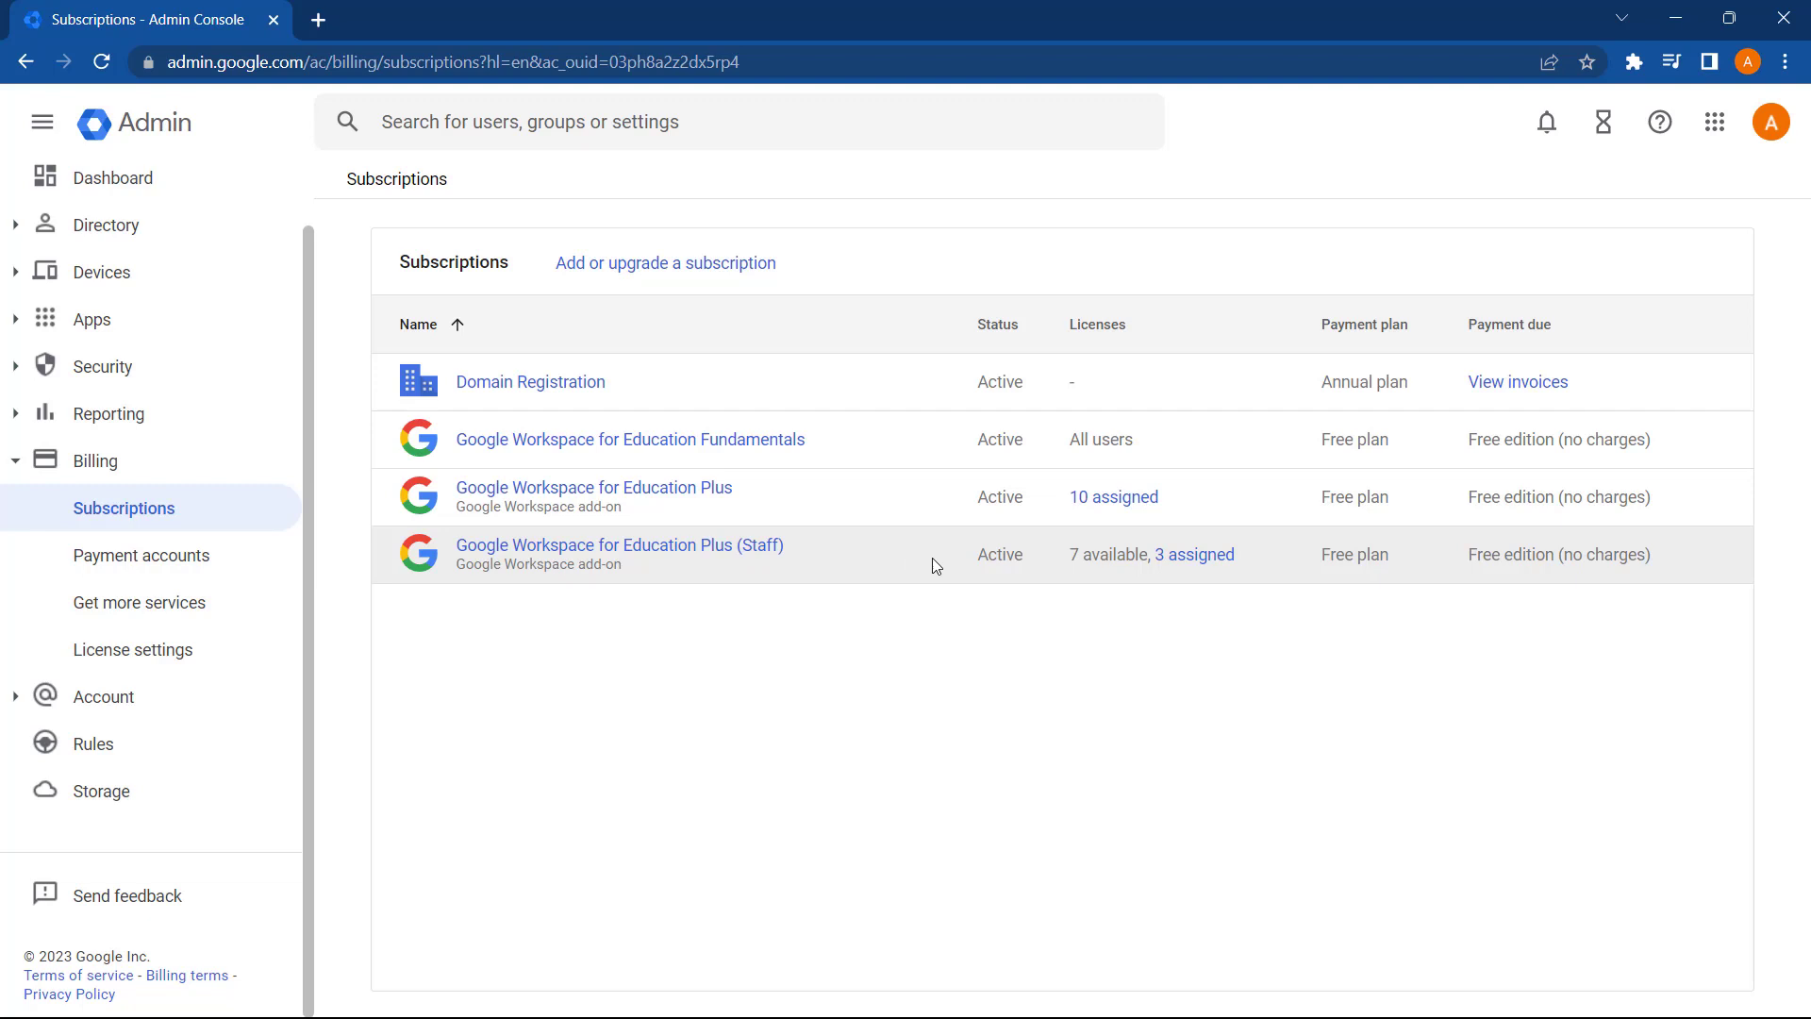
pyautogui.click(1216, 564)
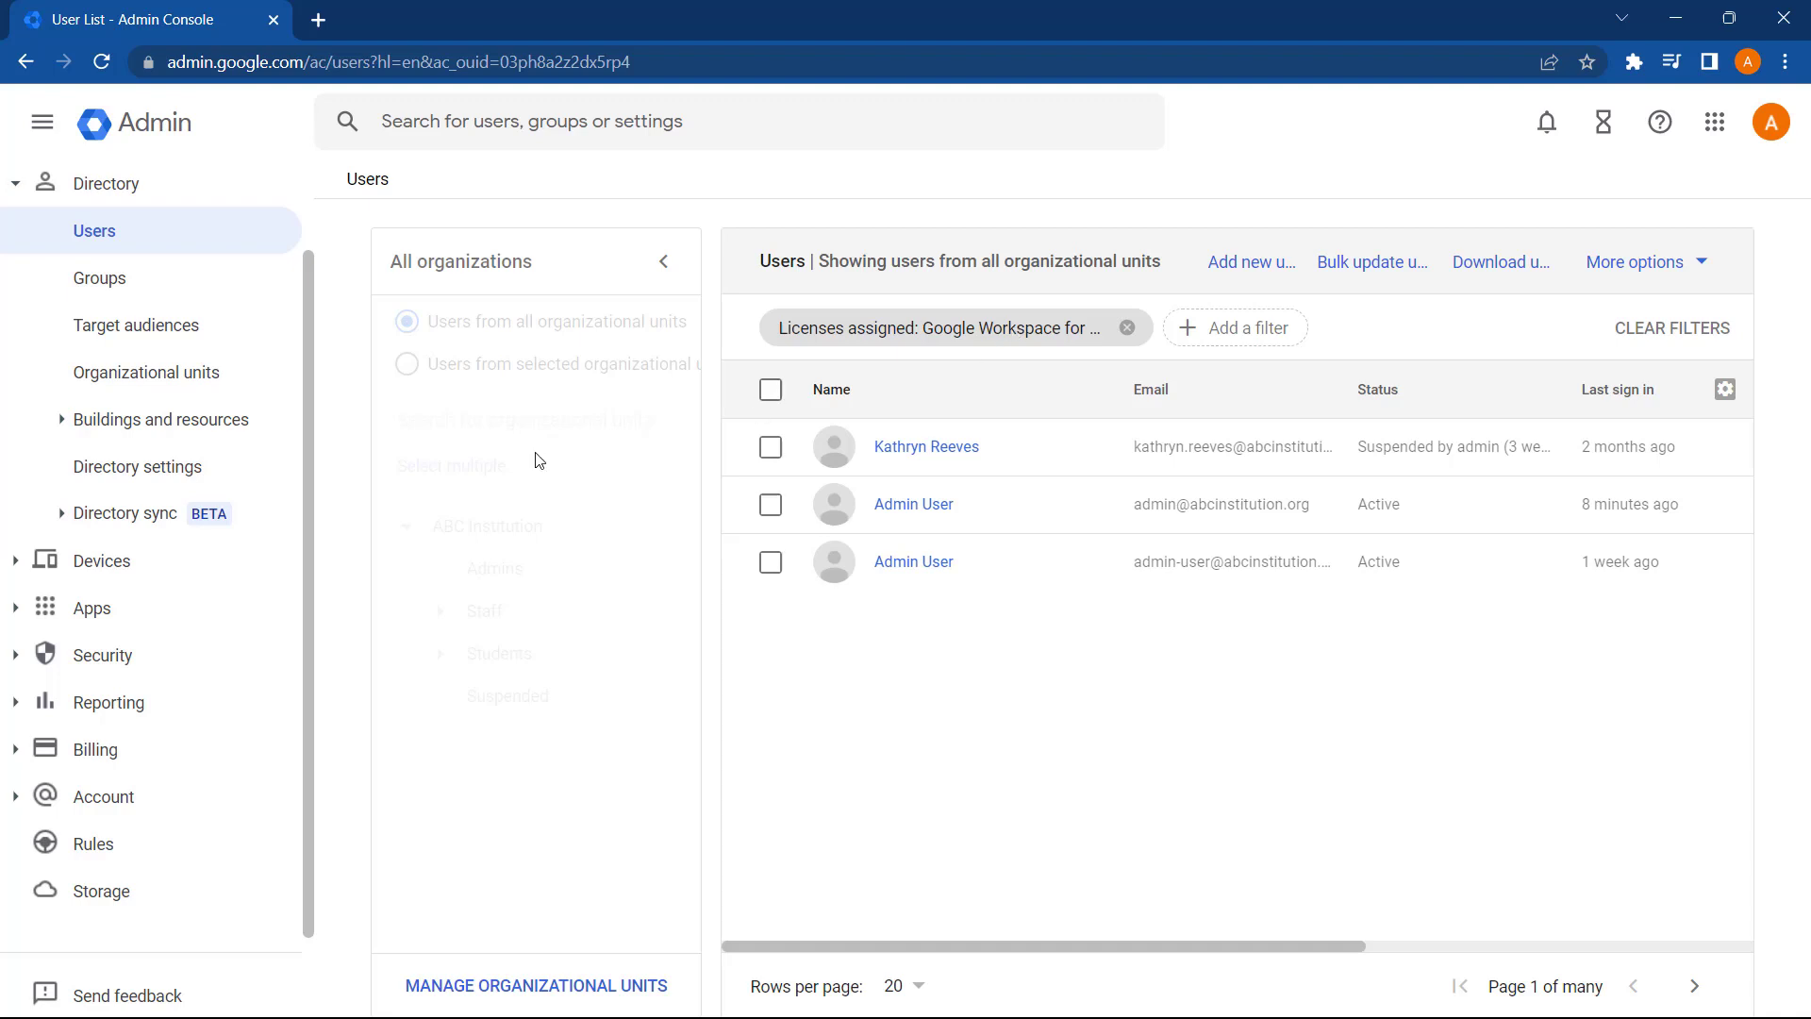
# - Open the Education Plus (Staff) subscription page: 7 available, 3 assigned, auto-assign off
pyautogui.click(7, 760)
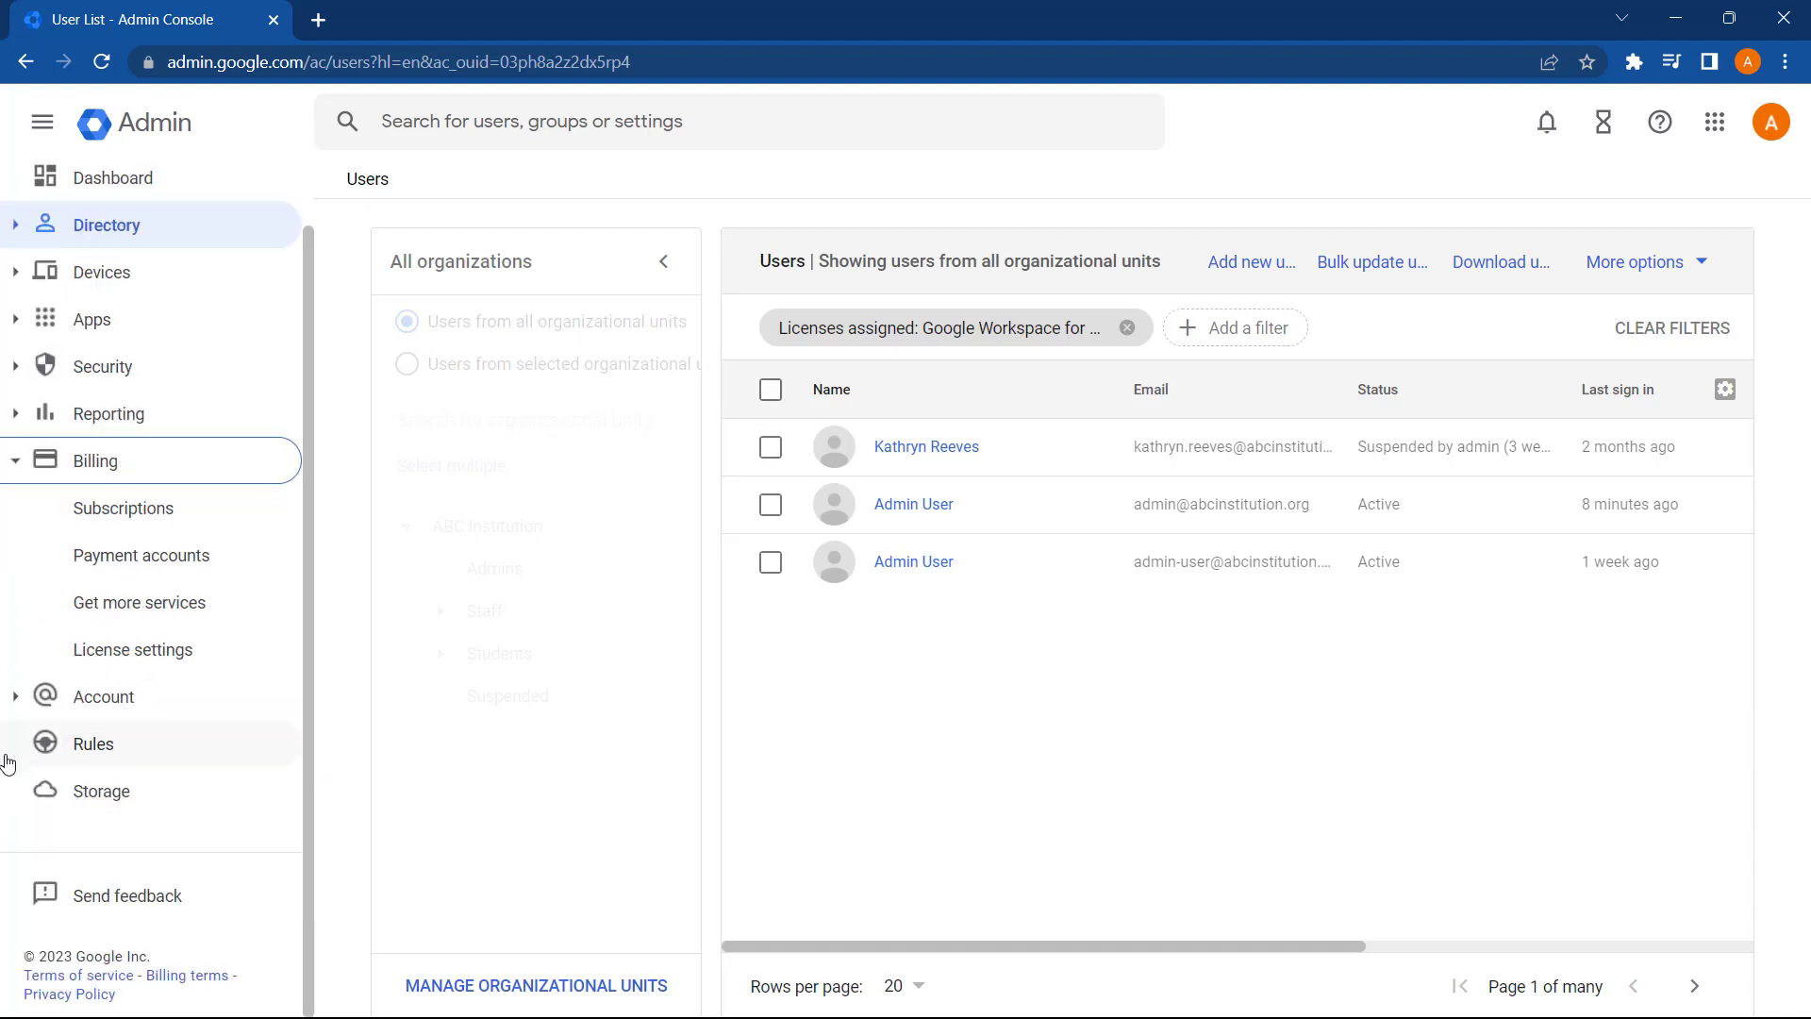
pyautogui.click(158, 502)
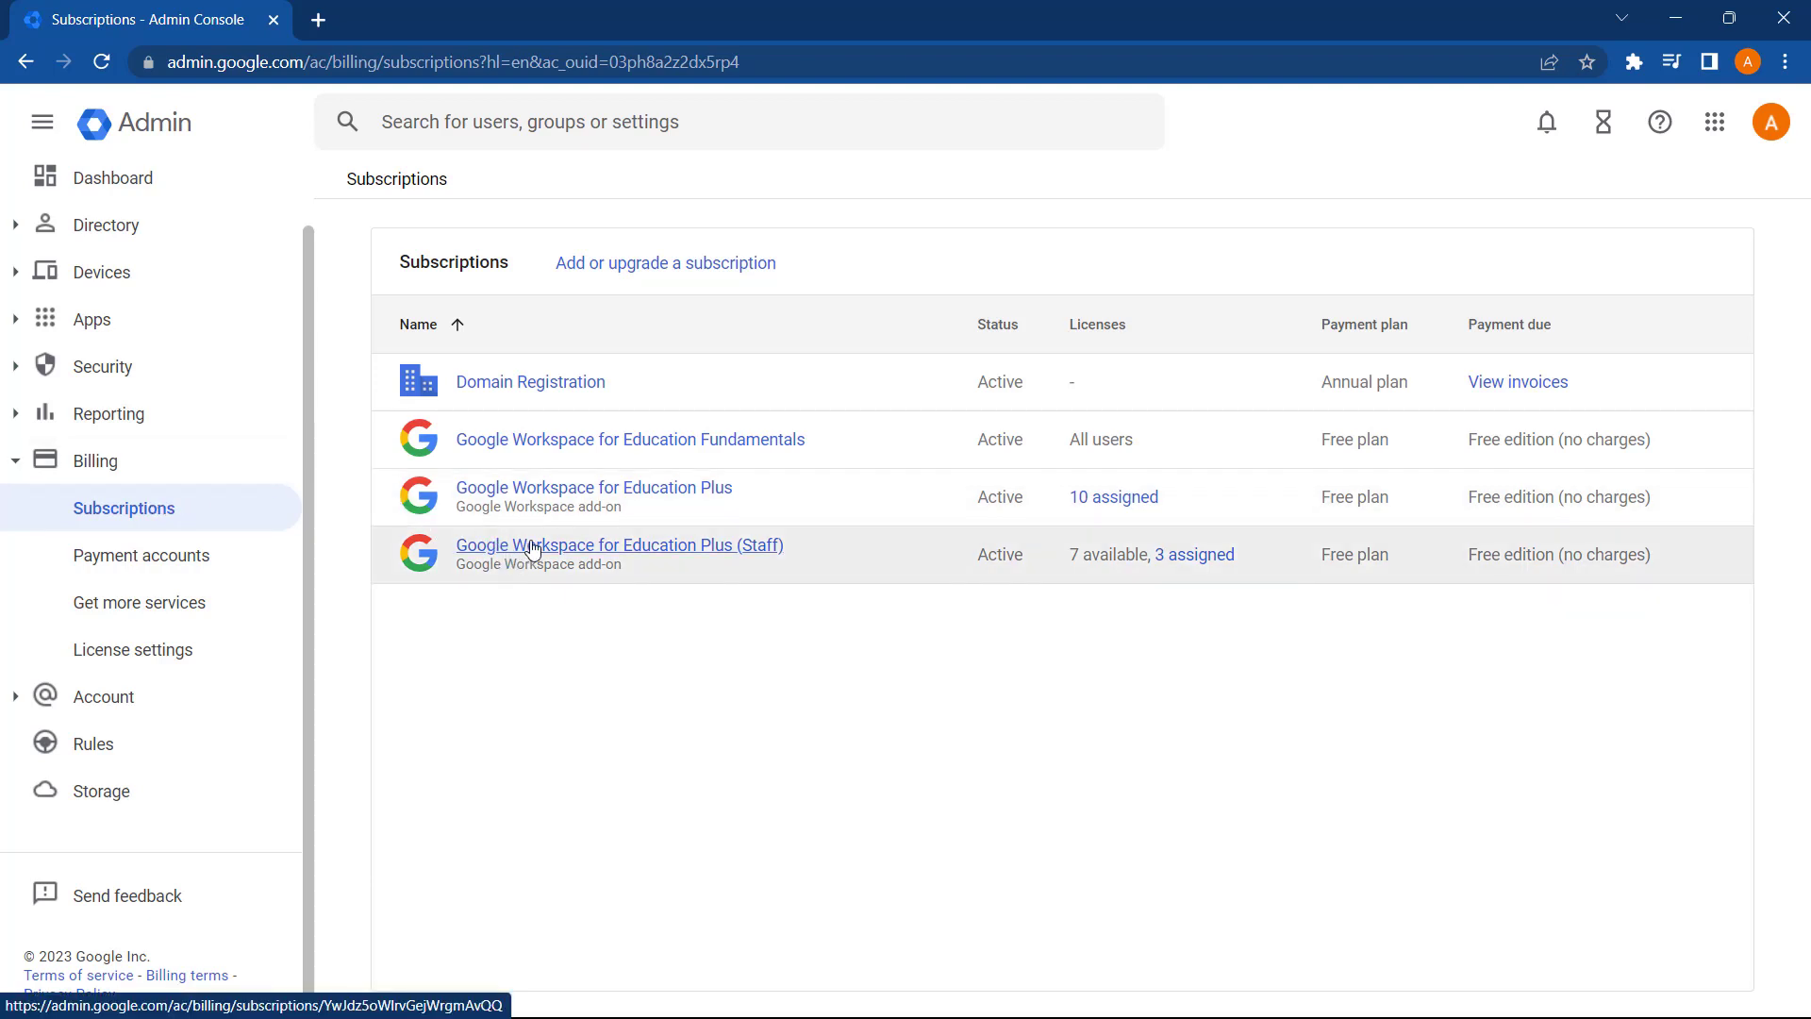
pyautogui.click(533, 548)
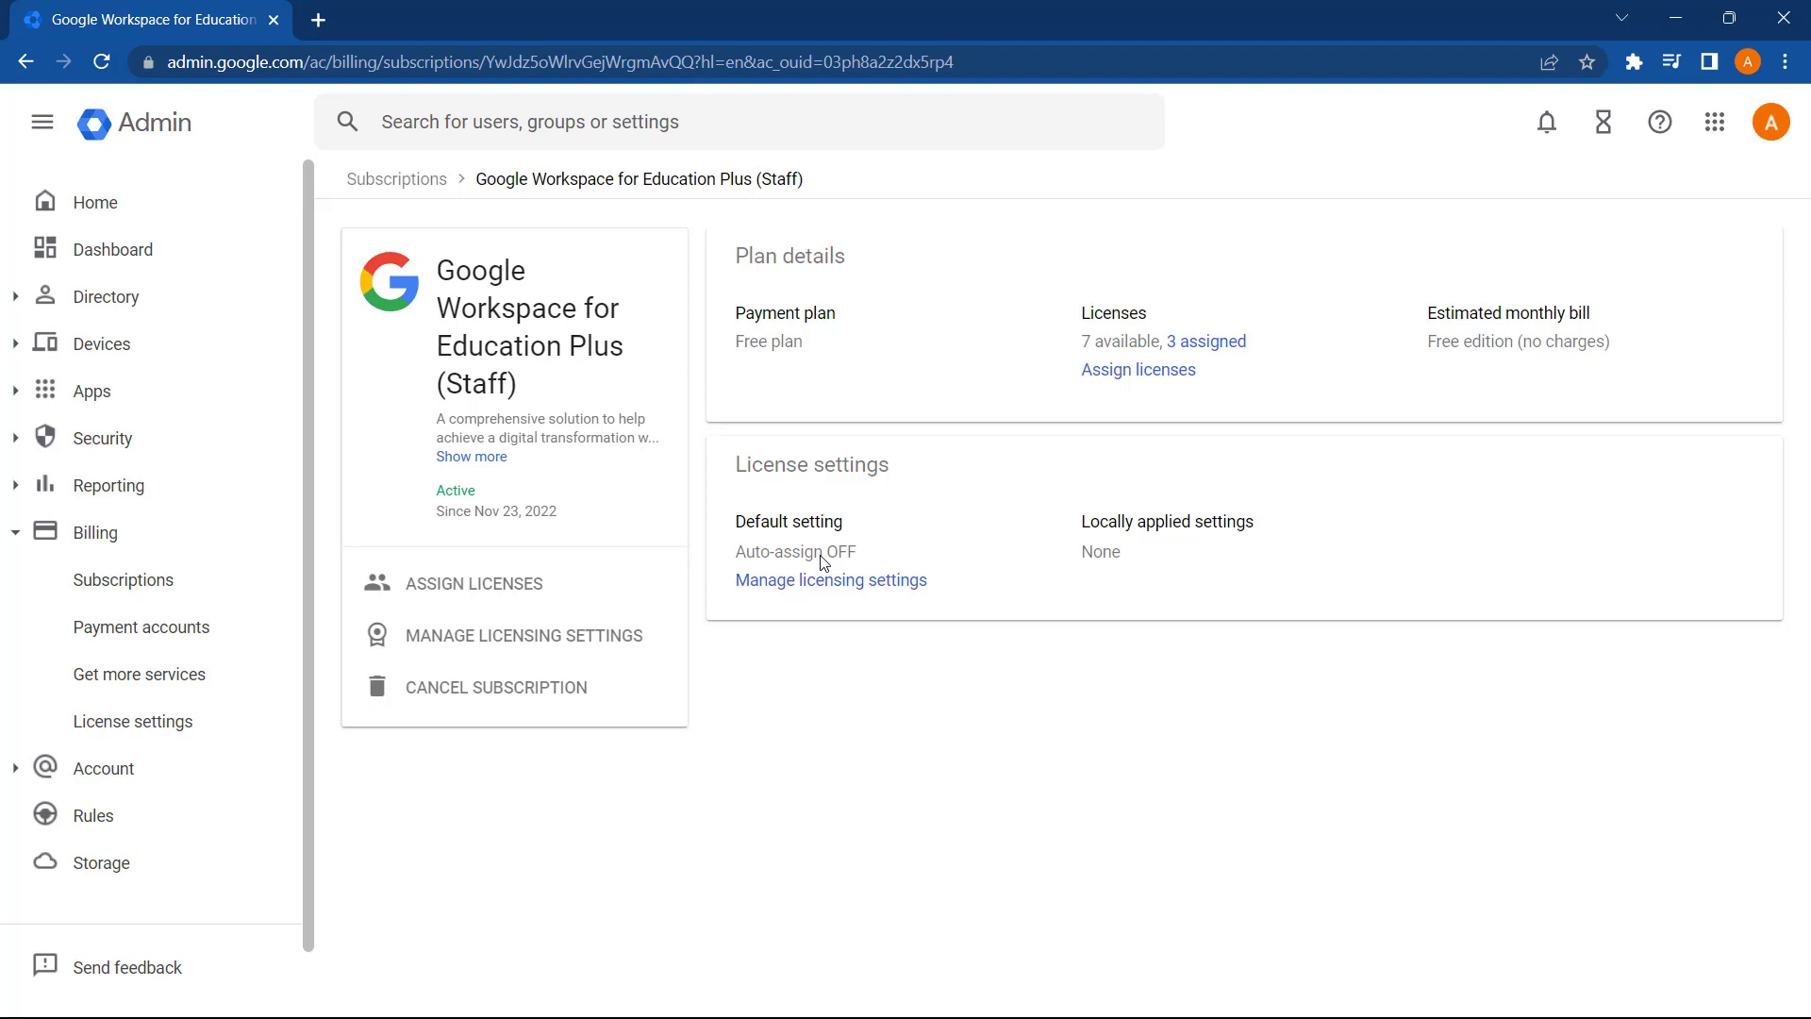
# - Override the Staff unit's automatic licensing to auto-assign Education Plus (Staff) licenses
pyautogui.click(822, 580)
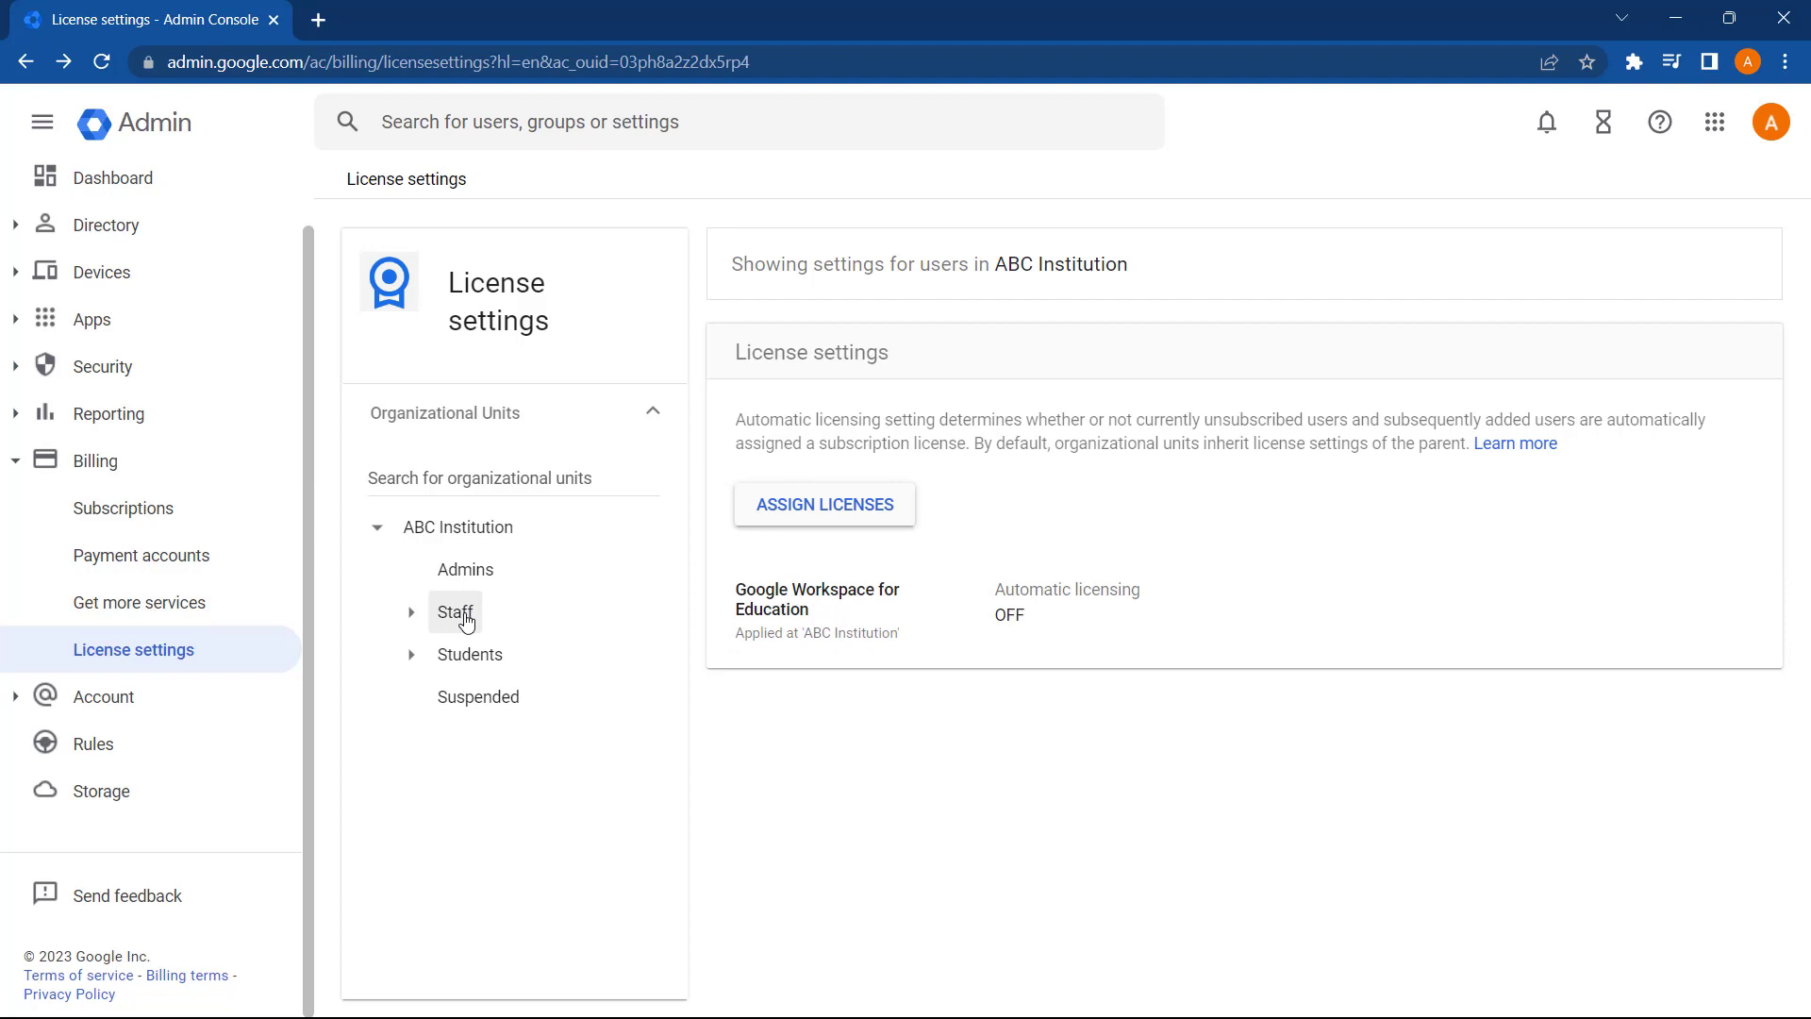
pyautogui.click(466, 620)
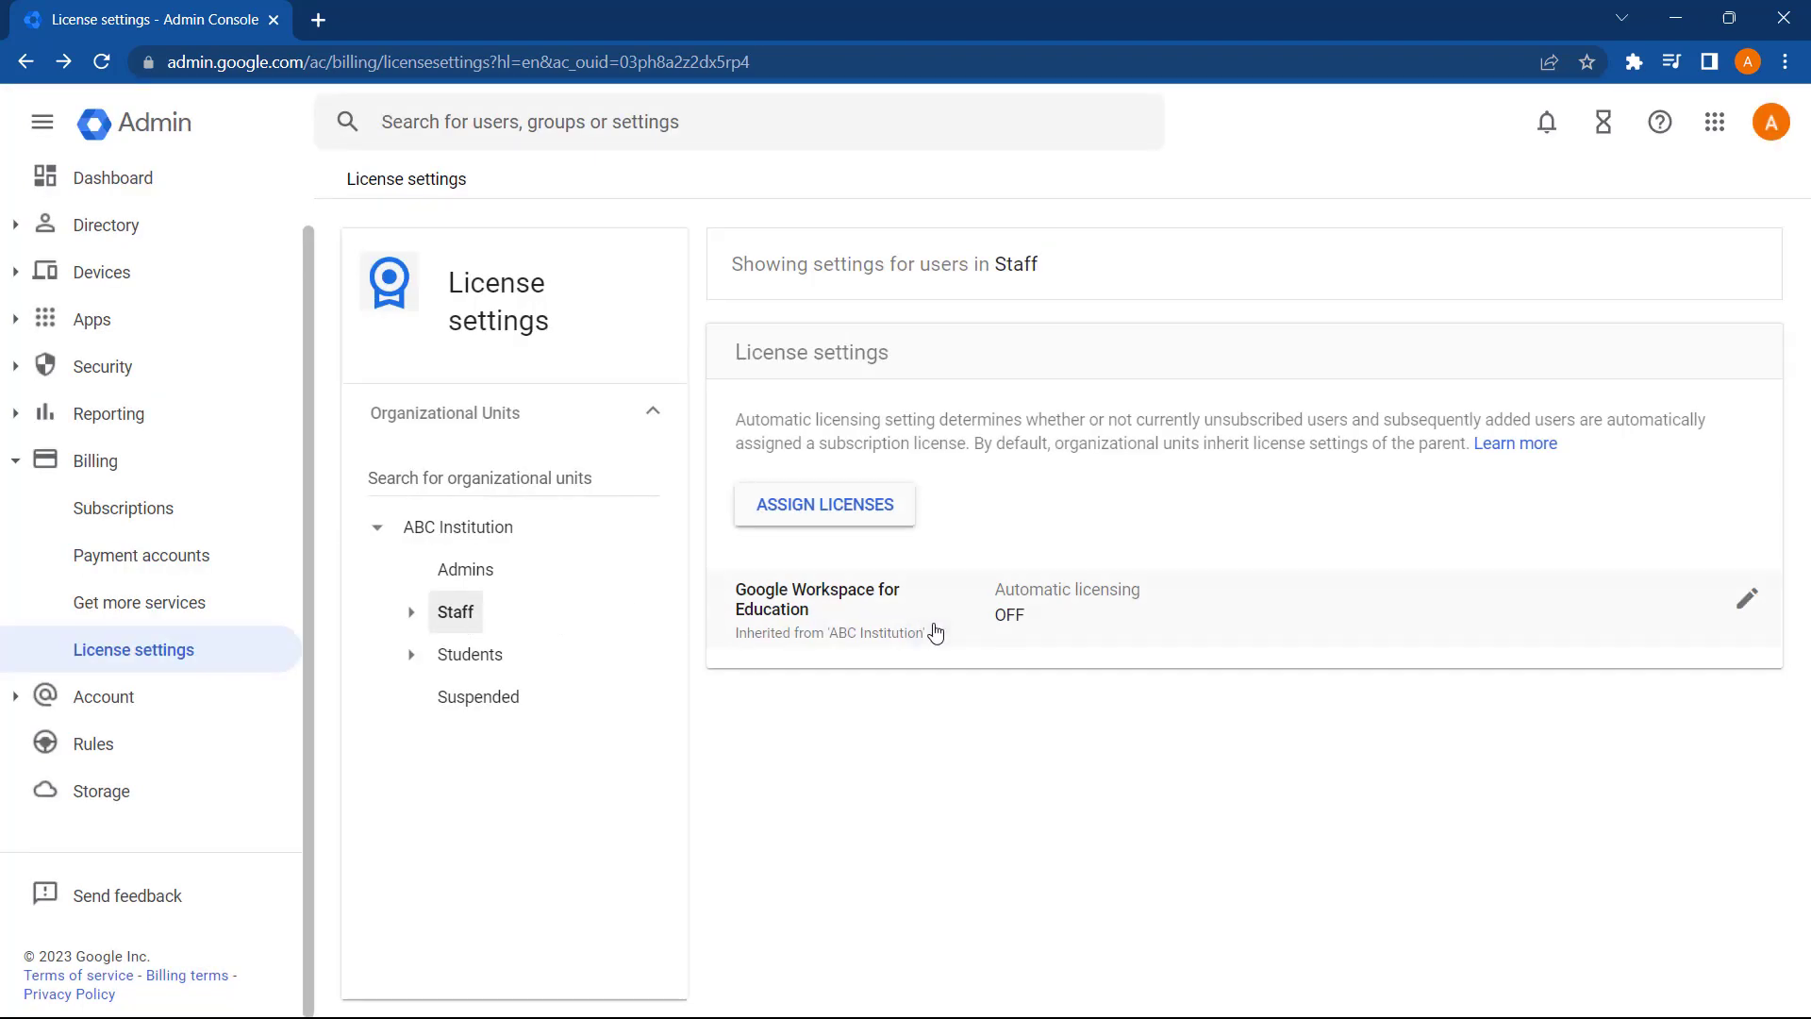
pyautogui.click(1128, 625)
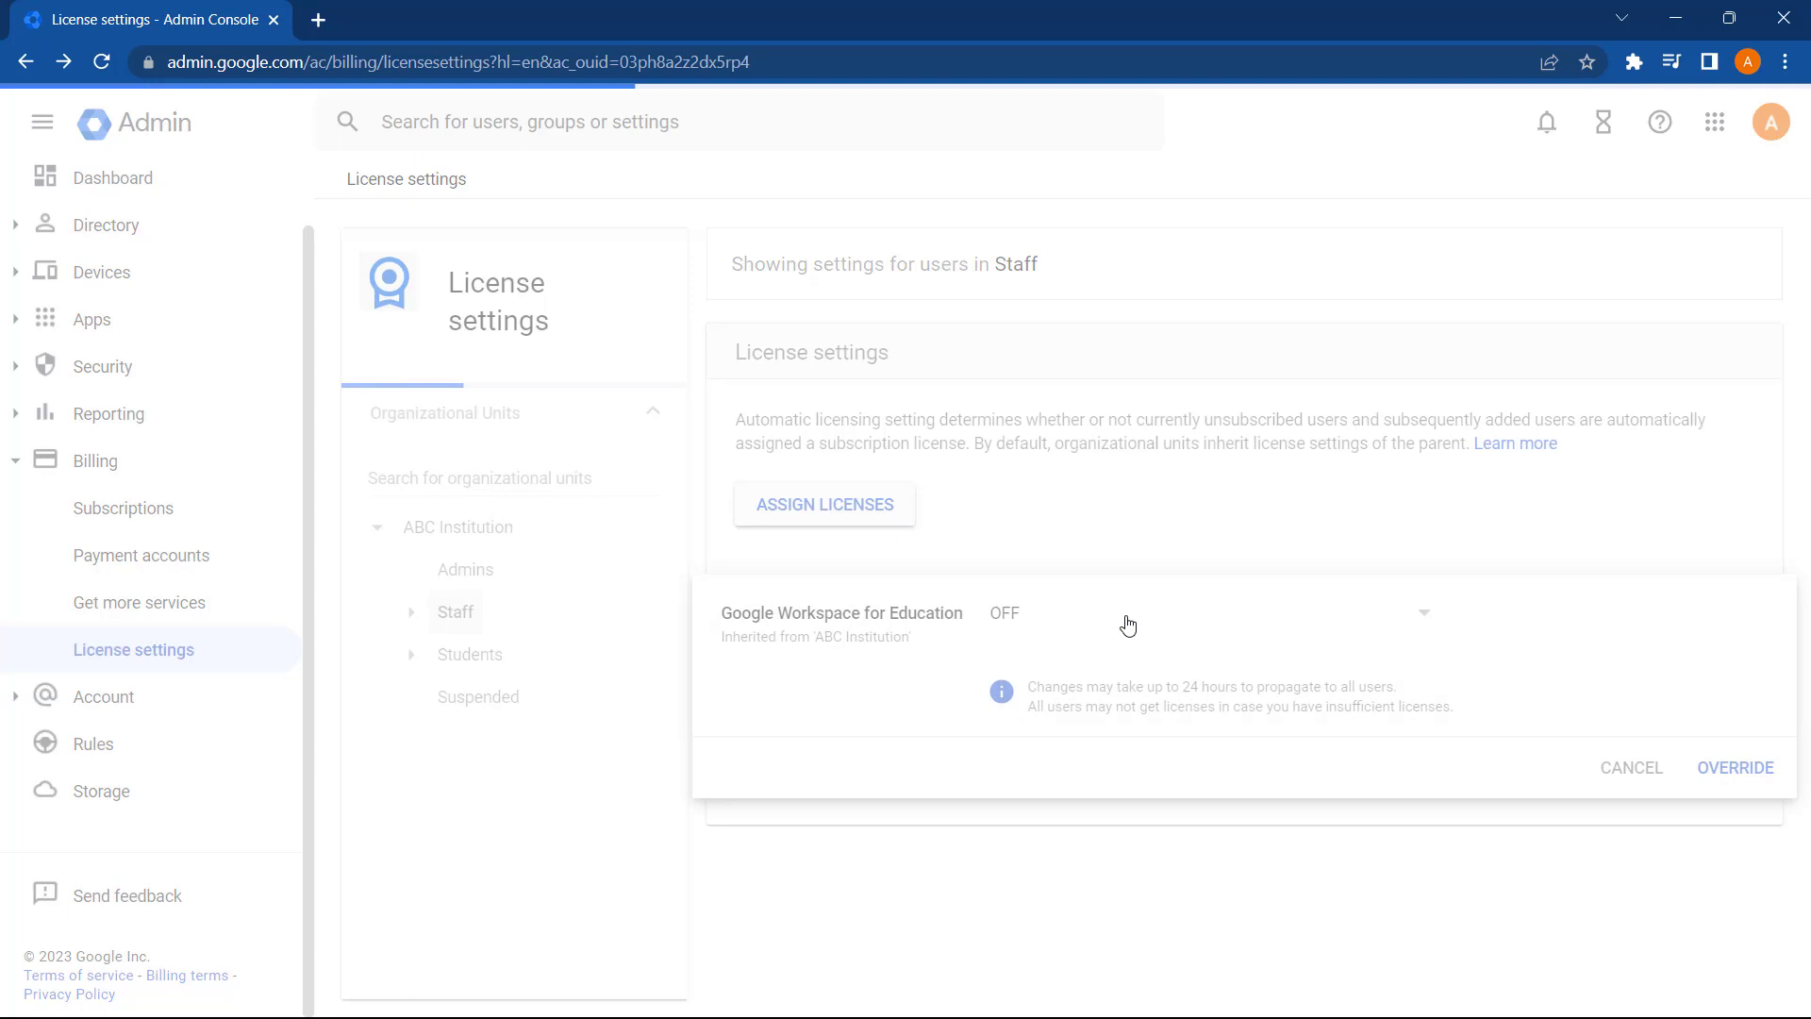
pyautogui.click(1178, 623)
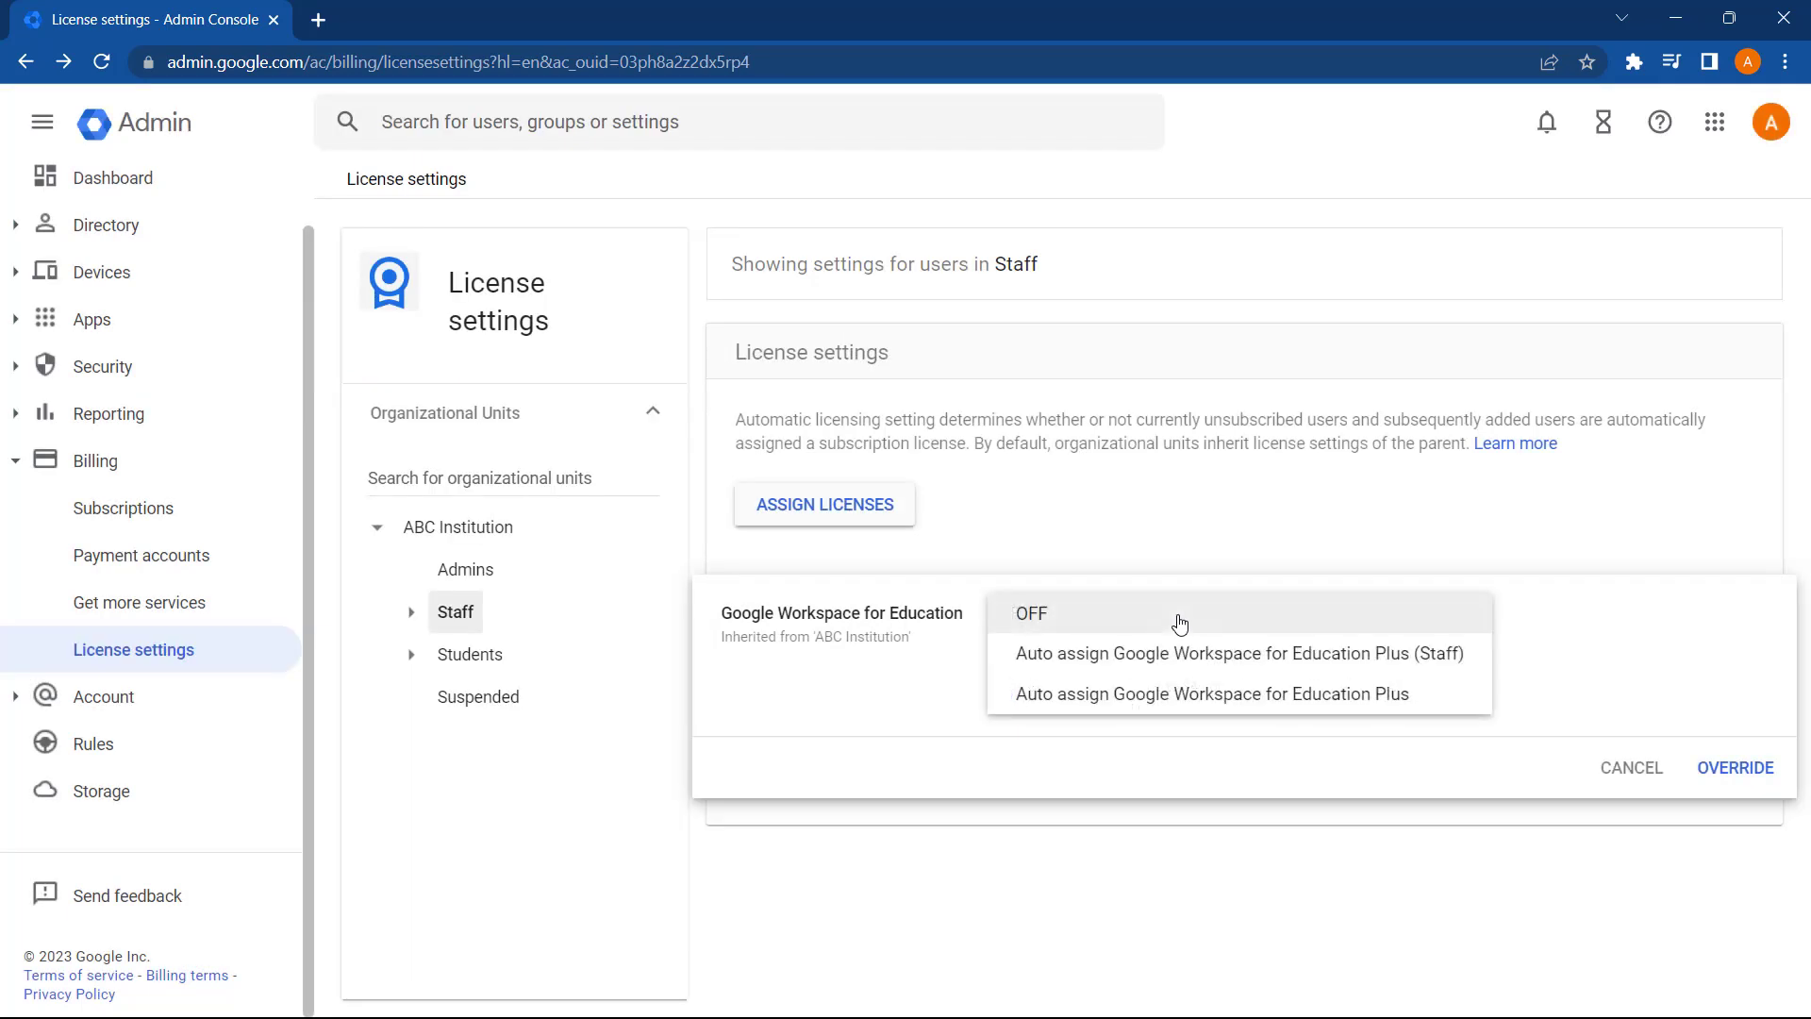
pyautogui.click(1167, 666)
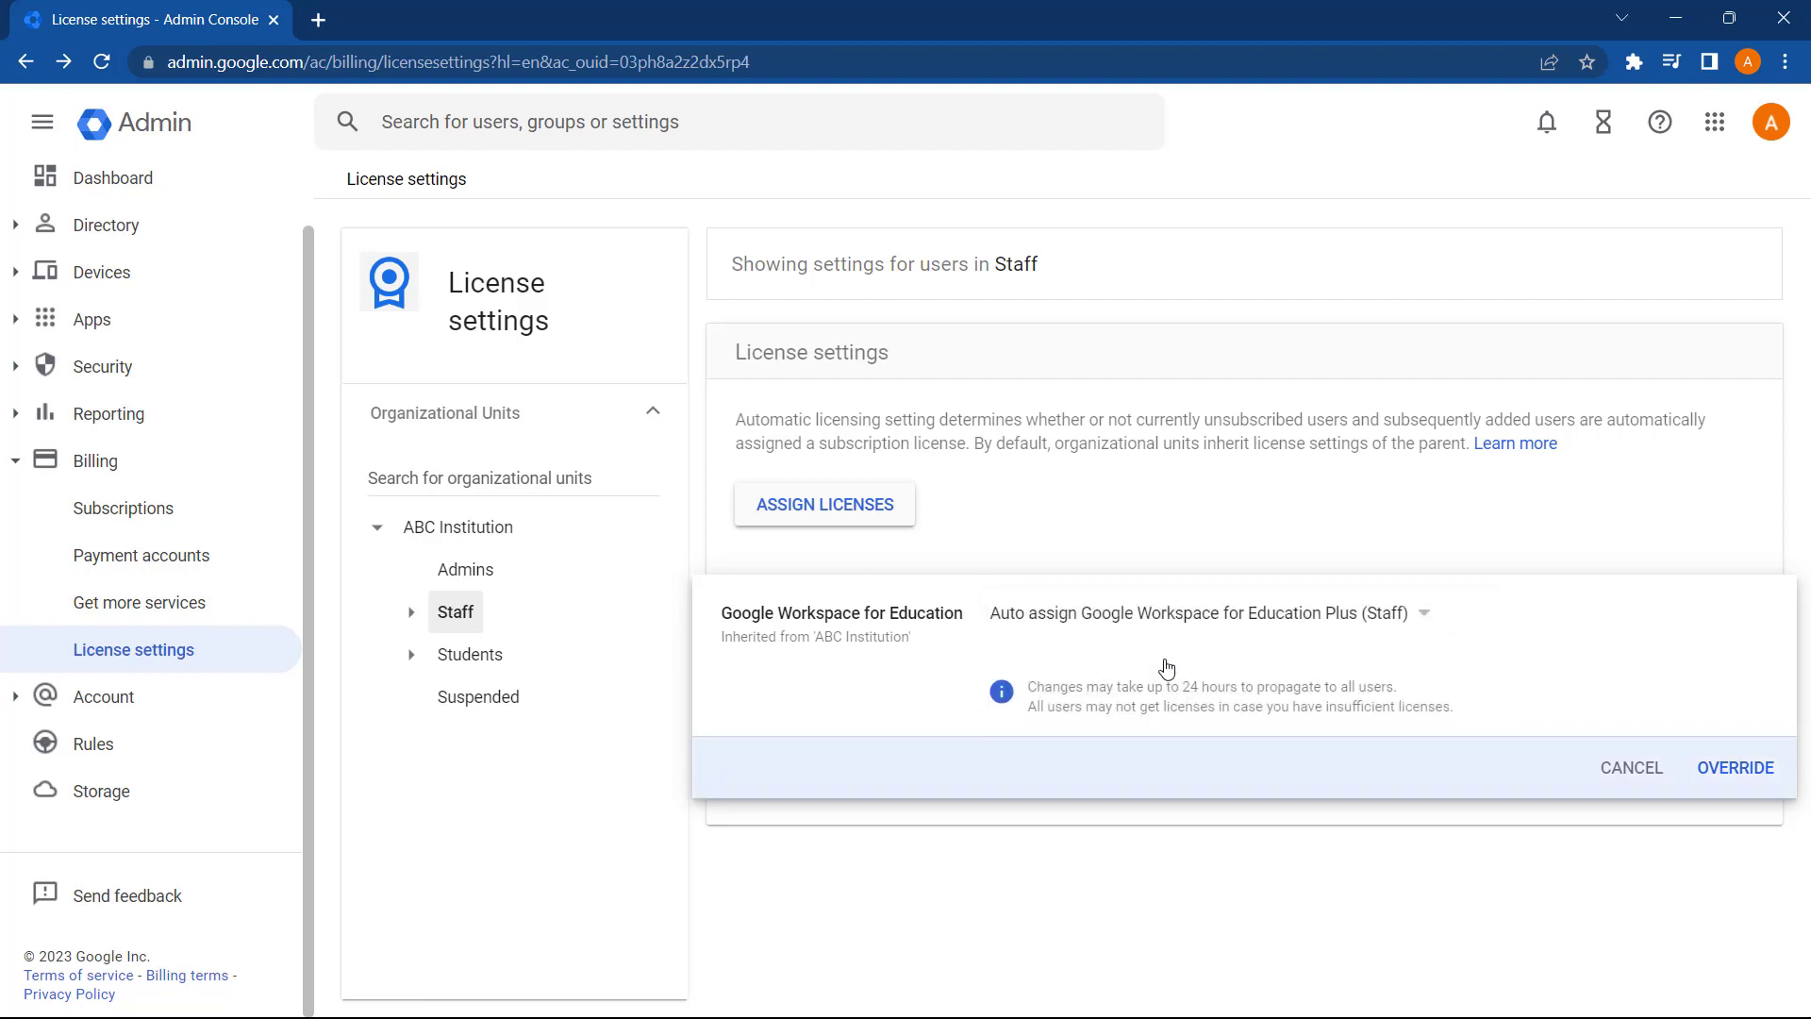
pyautogui.click(1740, 783)
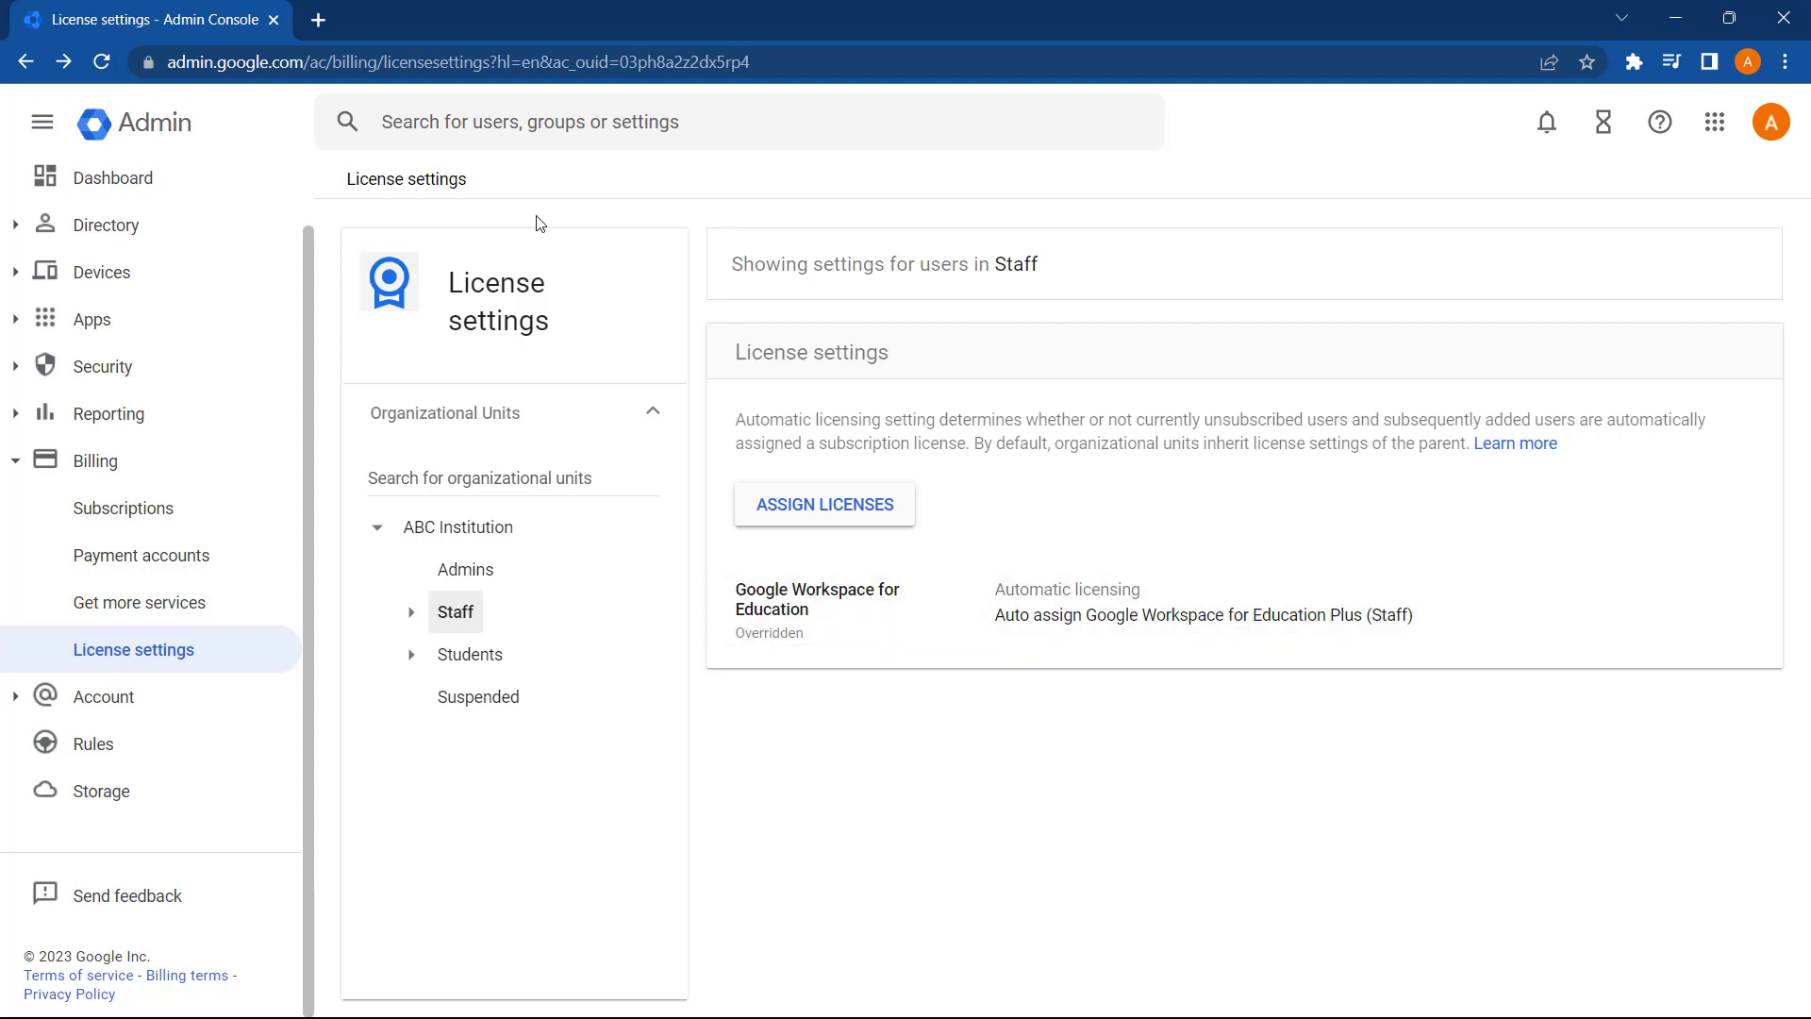
# - List users in the Staff unit filtered to User status Suspended, showing two accounts
pyautogui.click(31, 225)
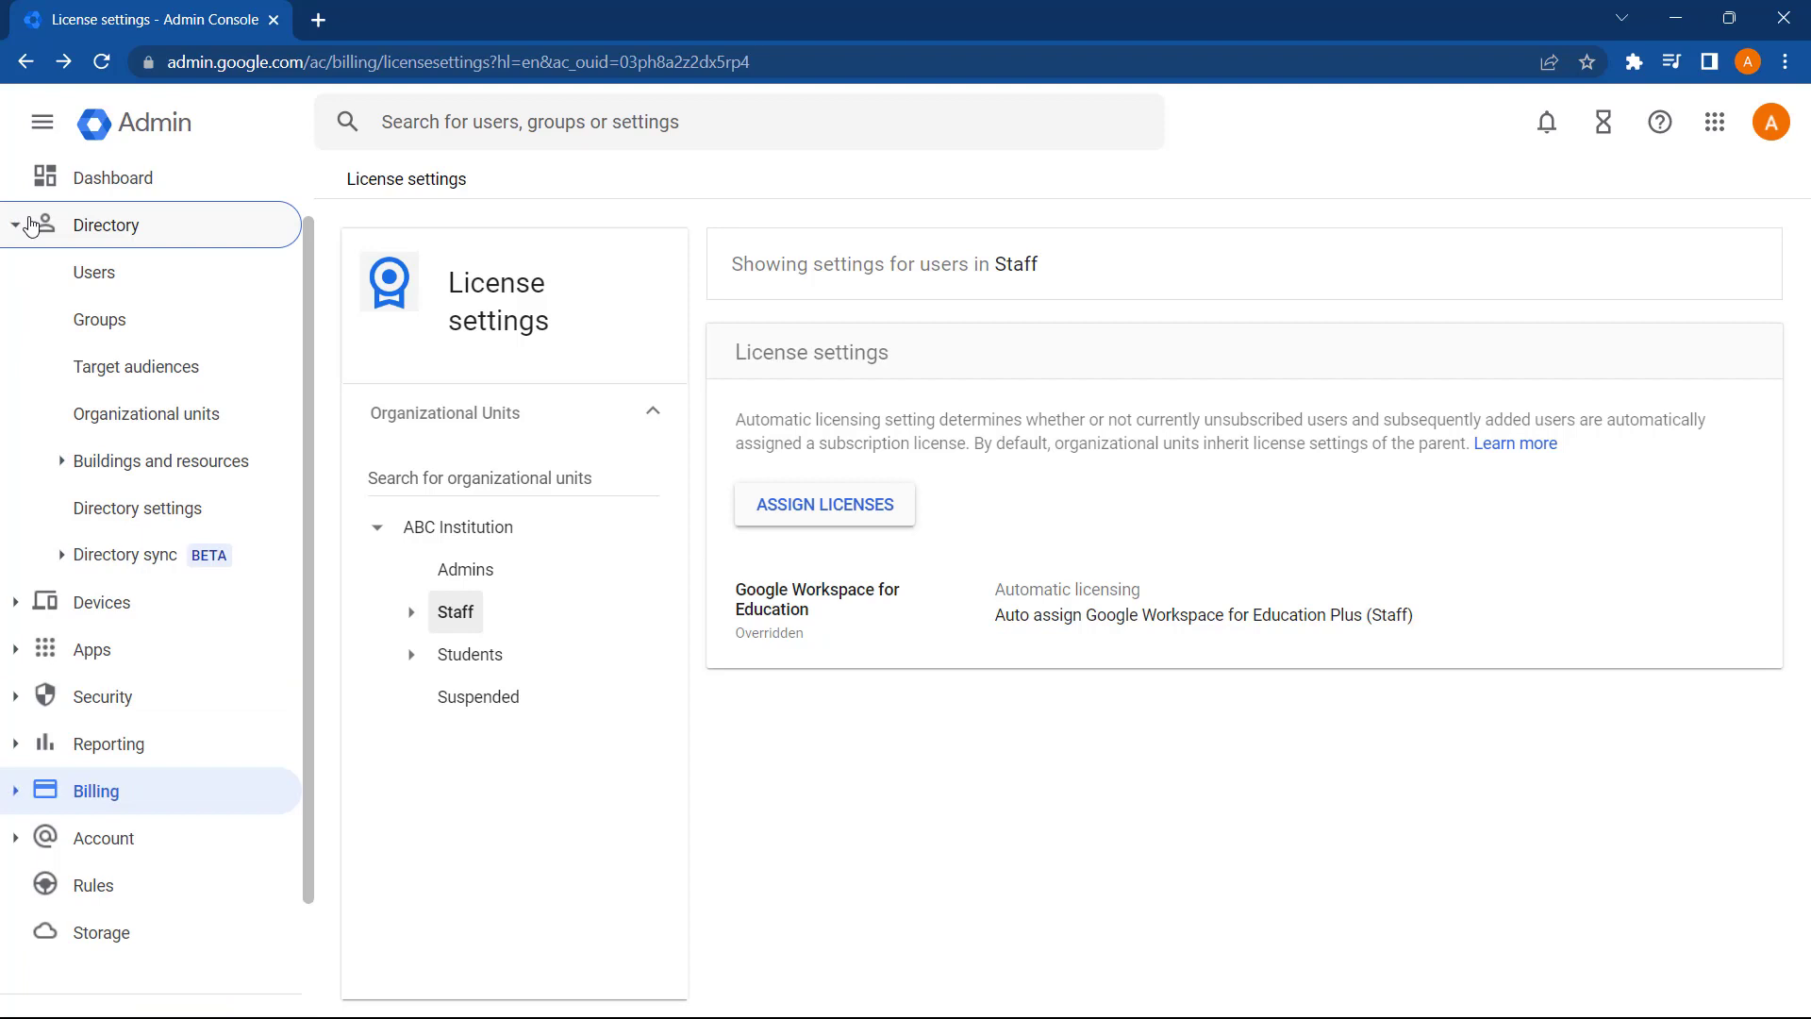
pyautogui.click(113, 276)
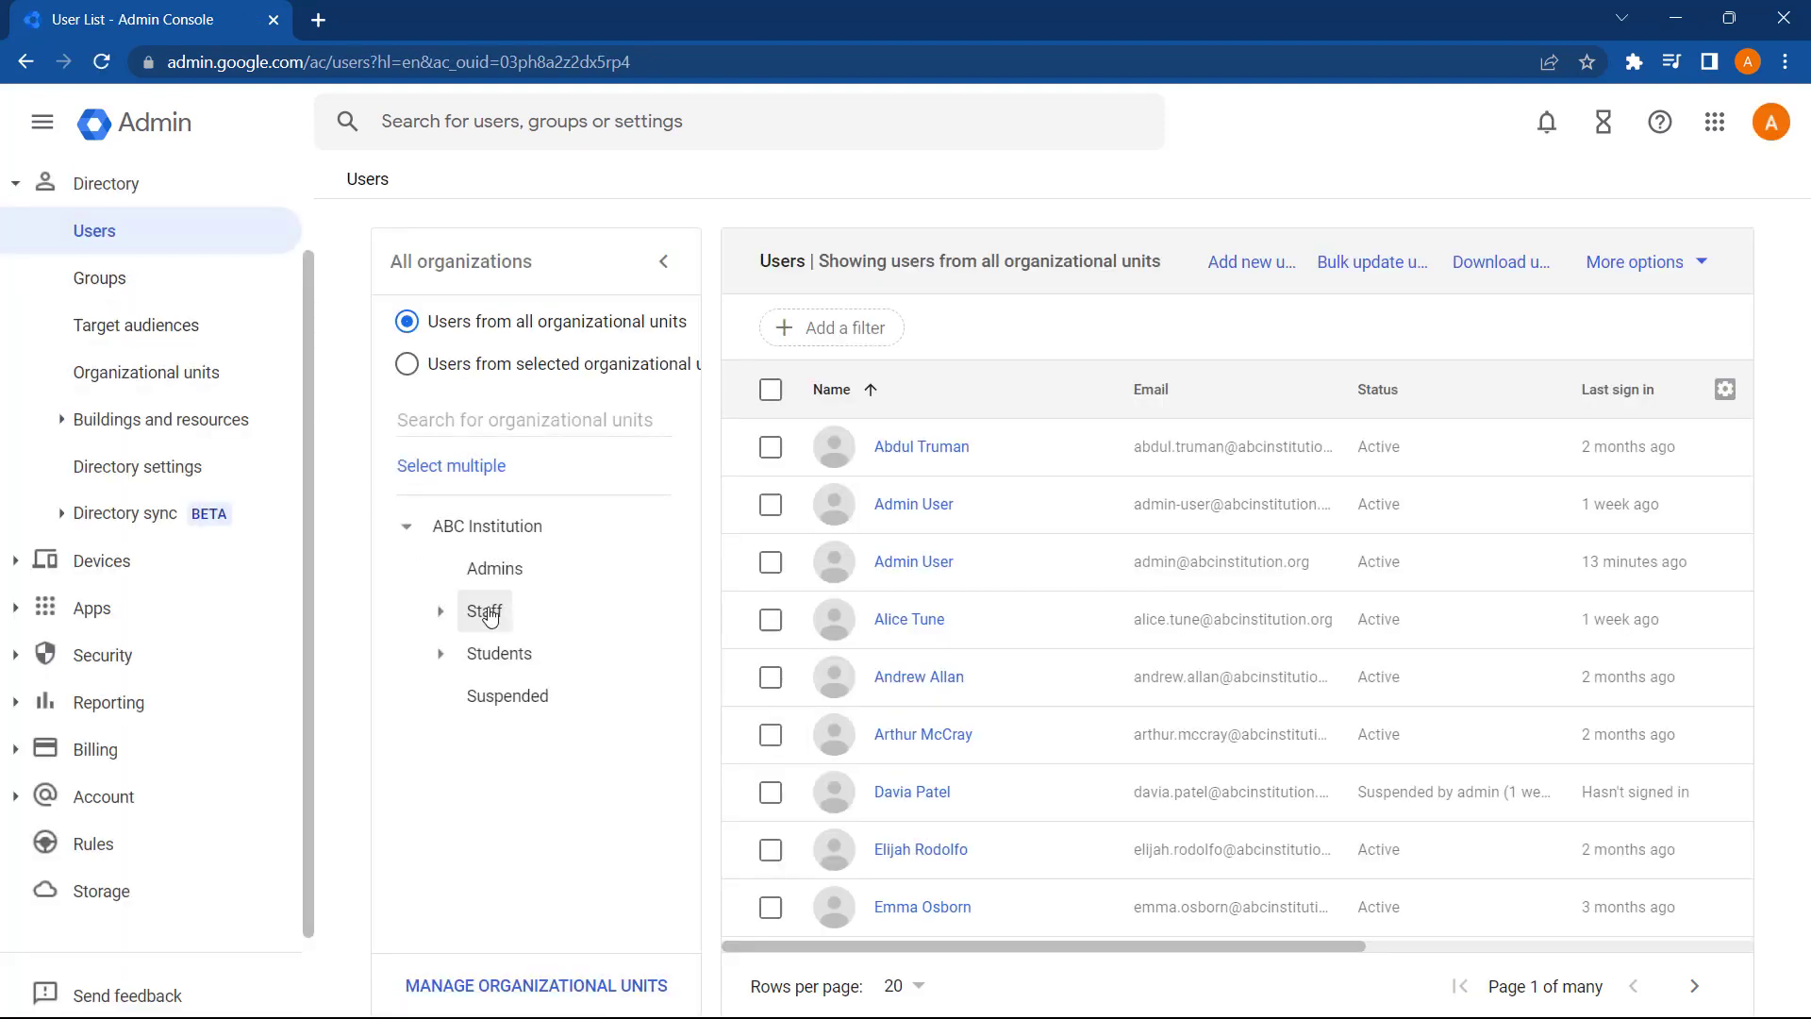
pyautogui.click(486, 612)
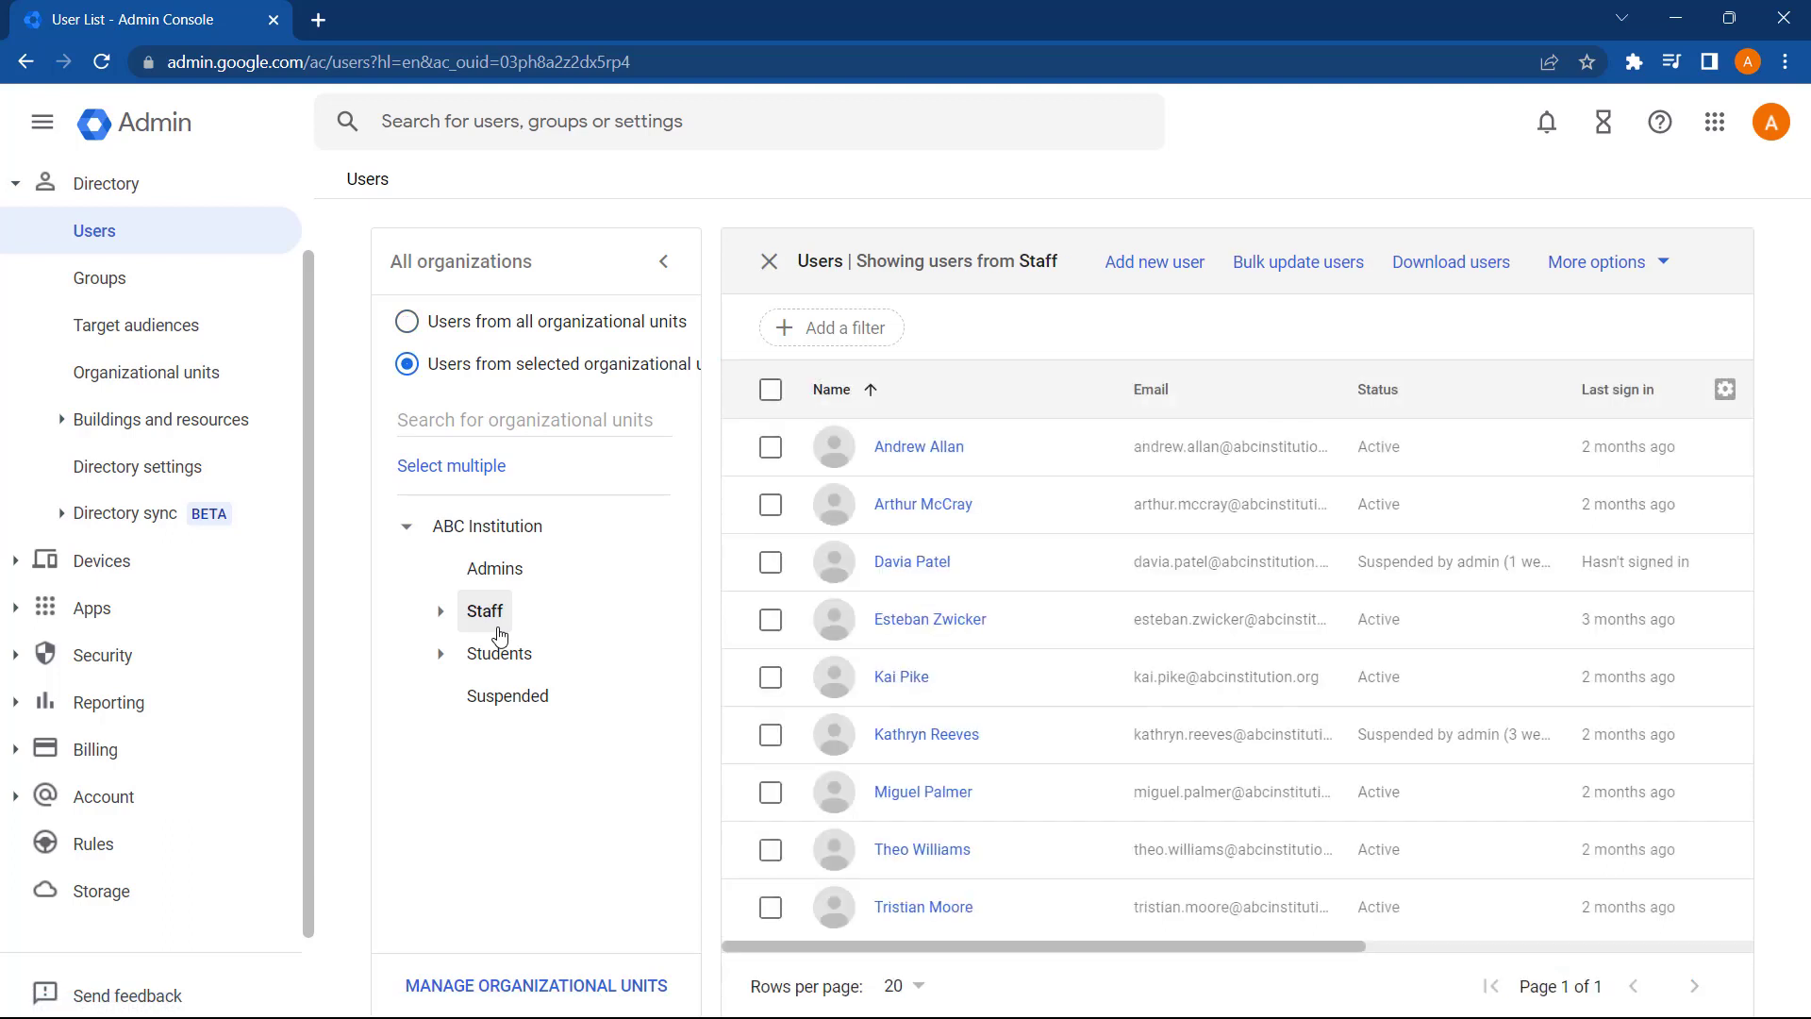
pyautogui.click(896, 323)
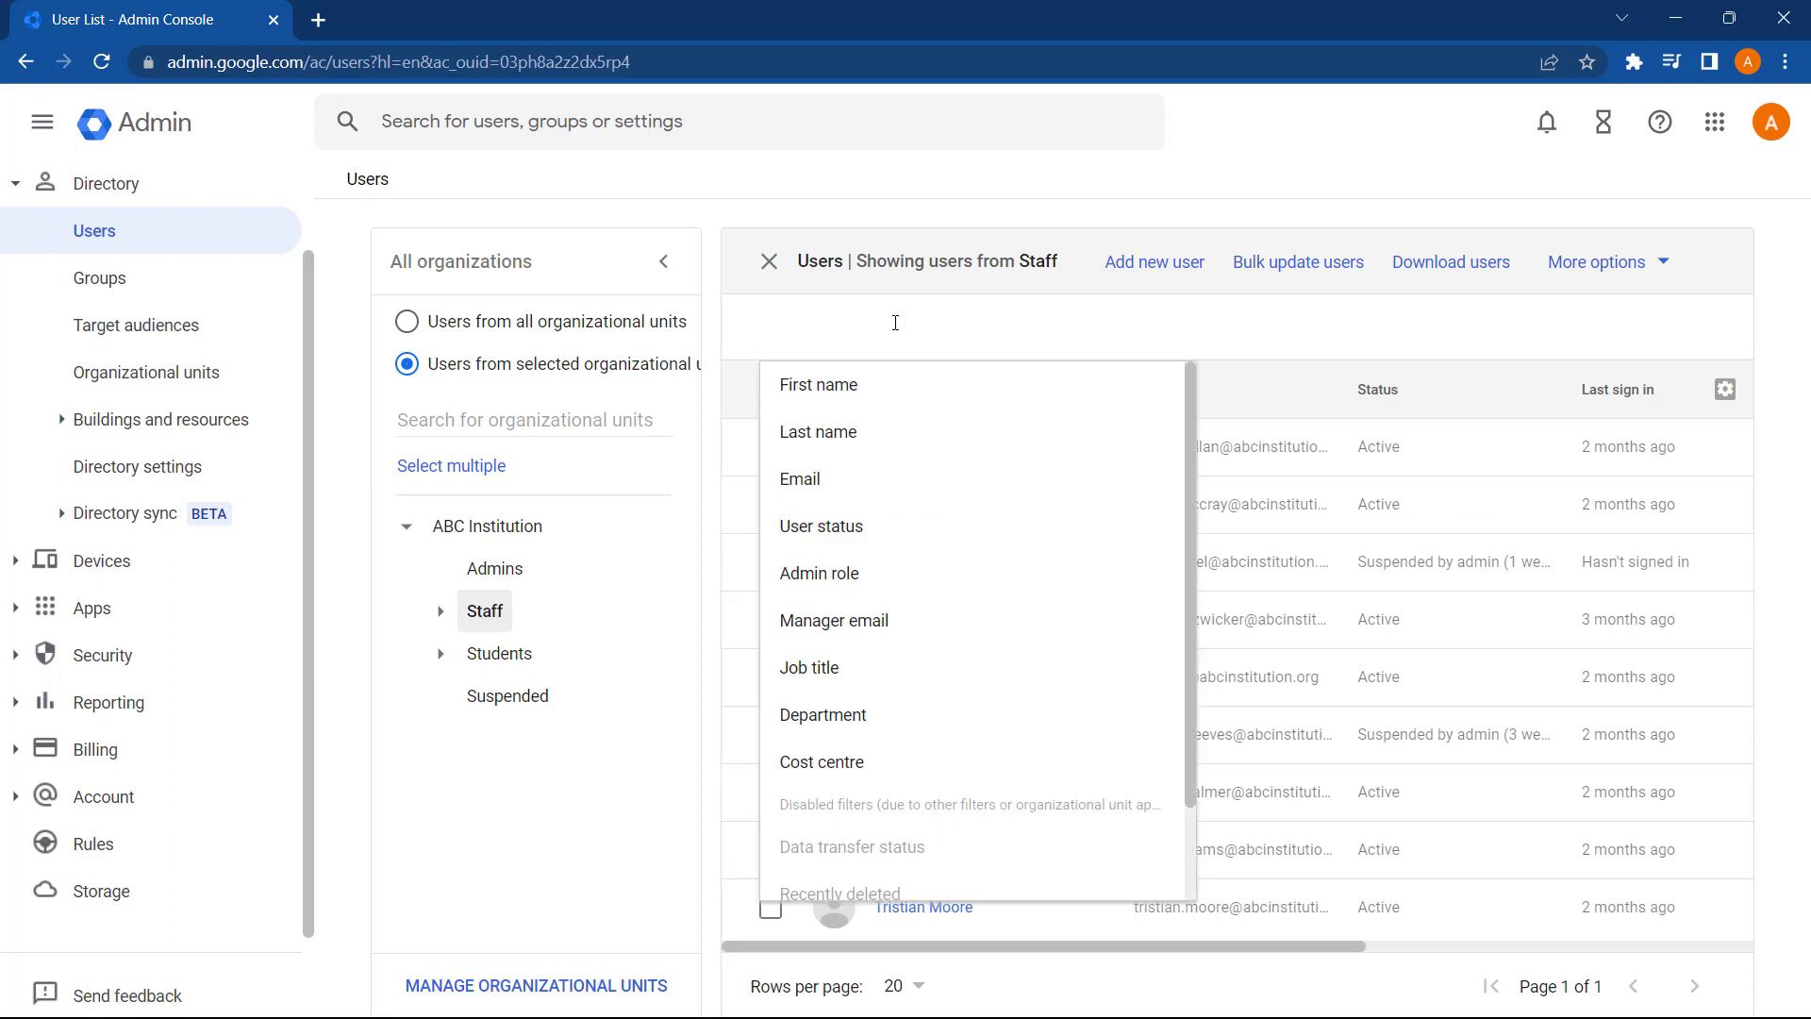
pyautogui.click(837, 530)
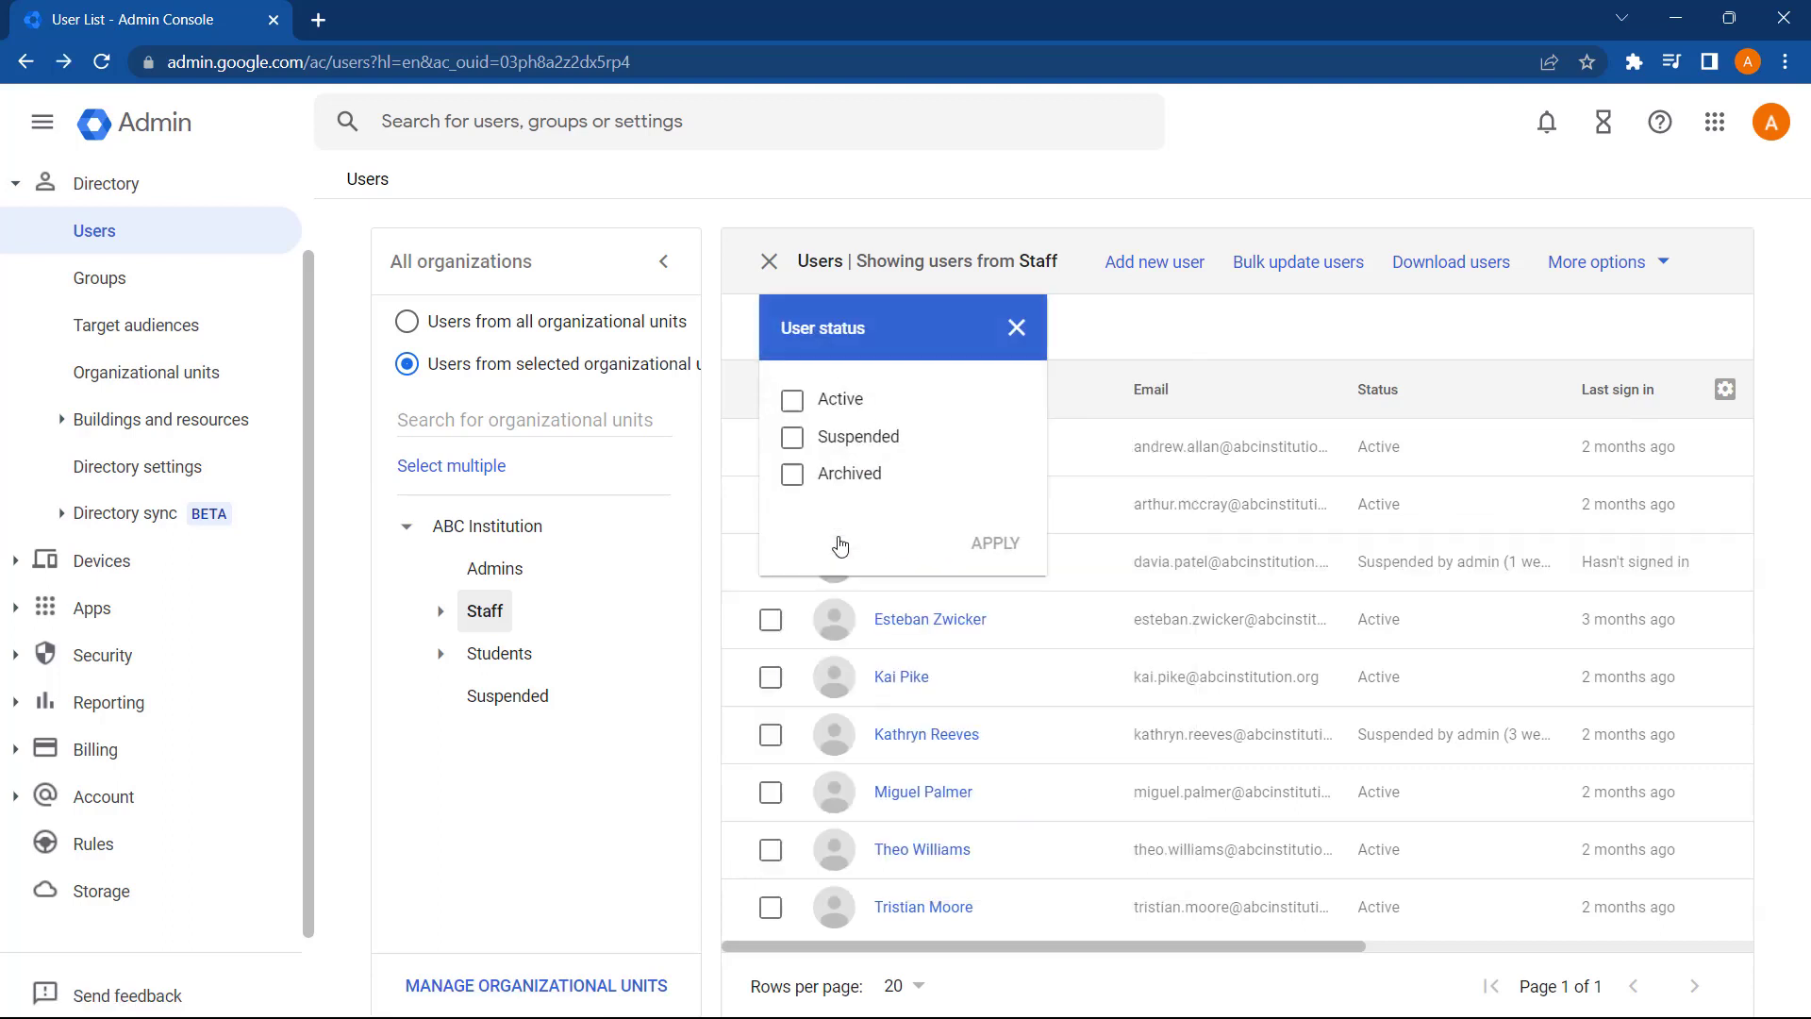
pyautogui.click(793, 438)
pyautogui.click(992, 543)
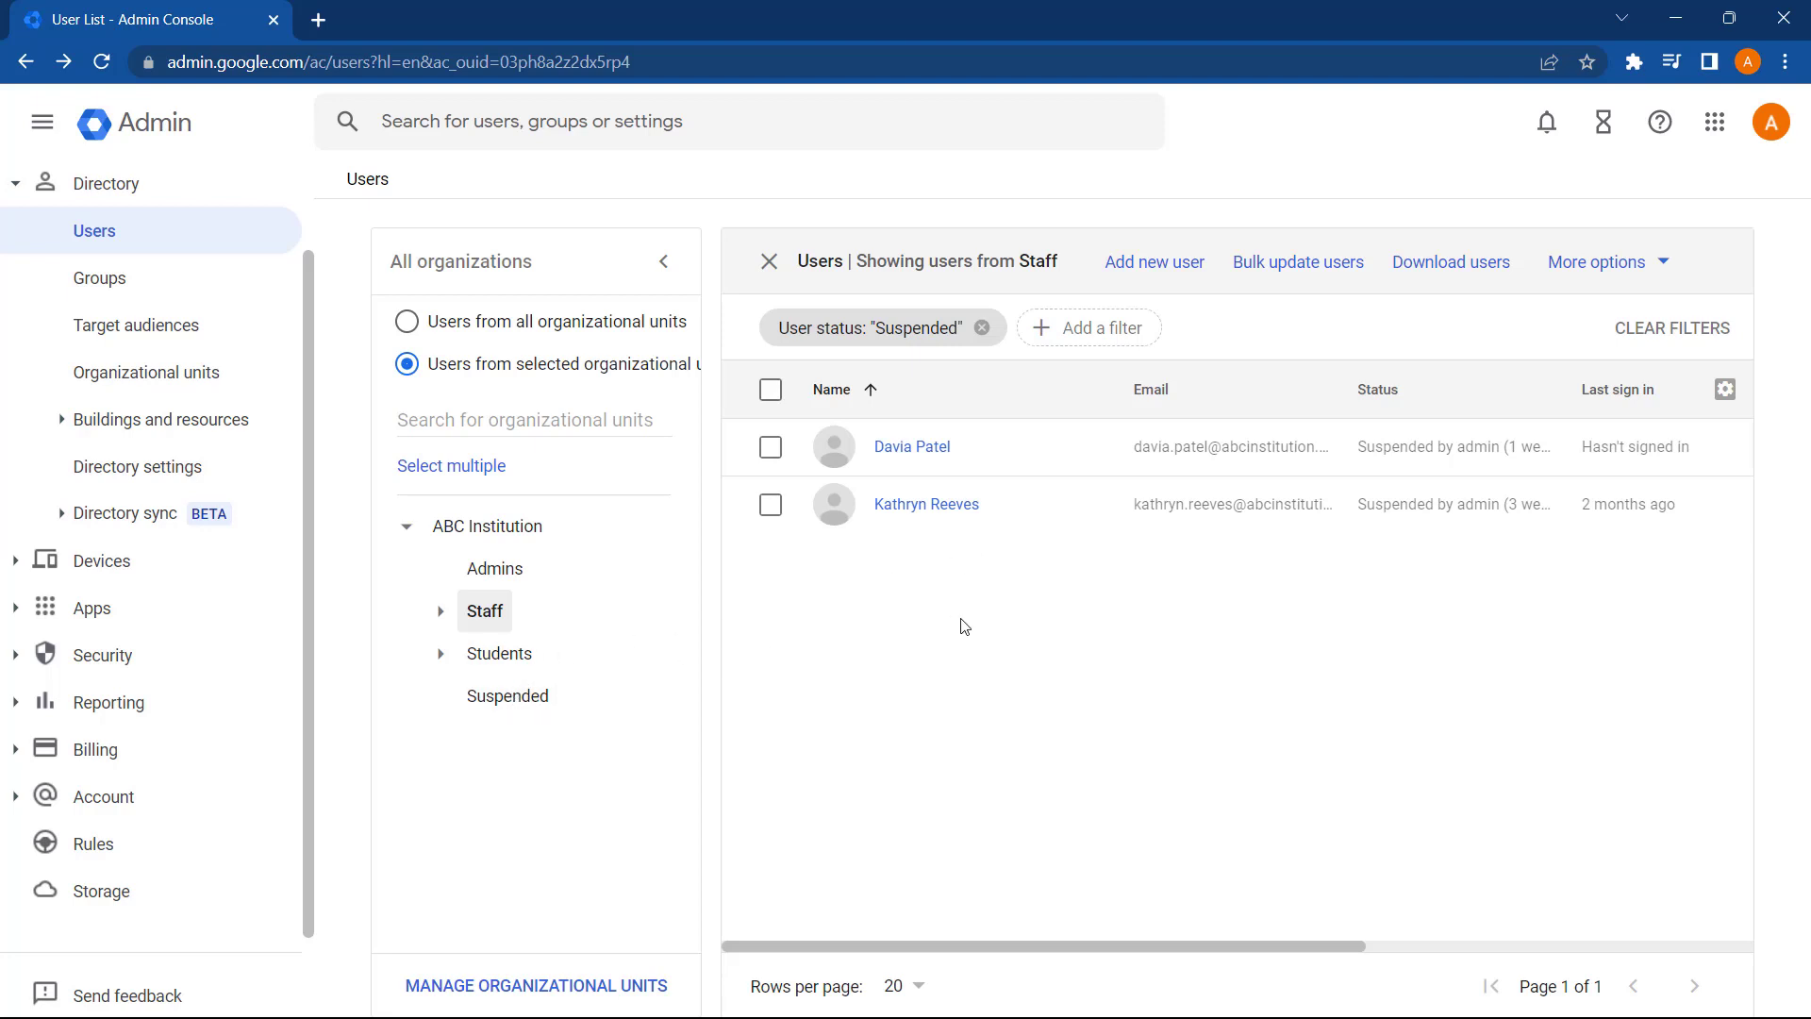
# - Select both suspended Staff users and change their organizational unit to Suspended
pyautogui.click(772, 394)
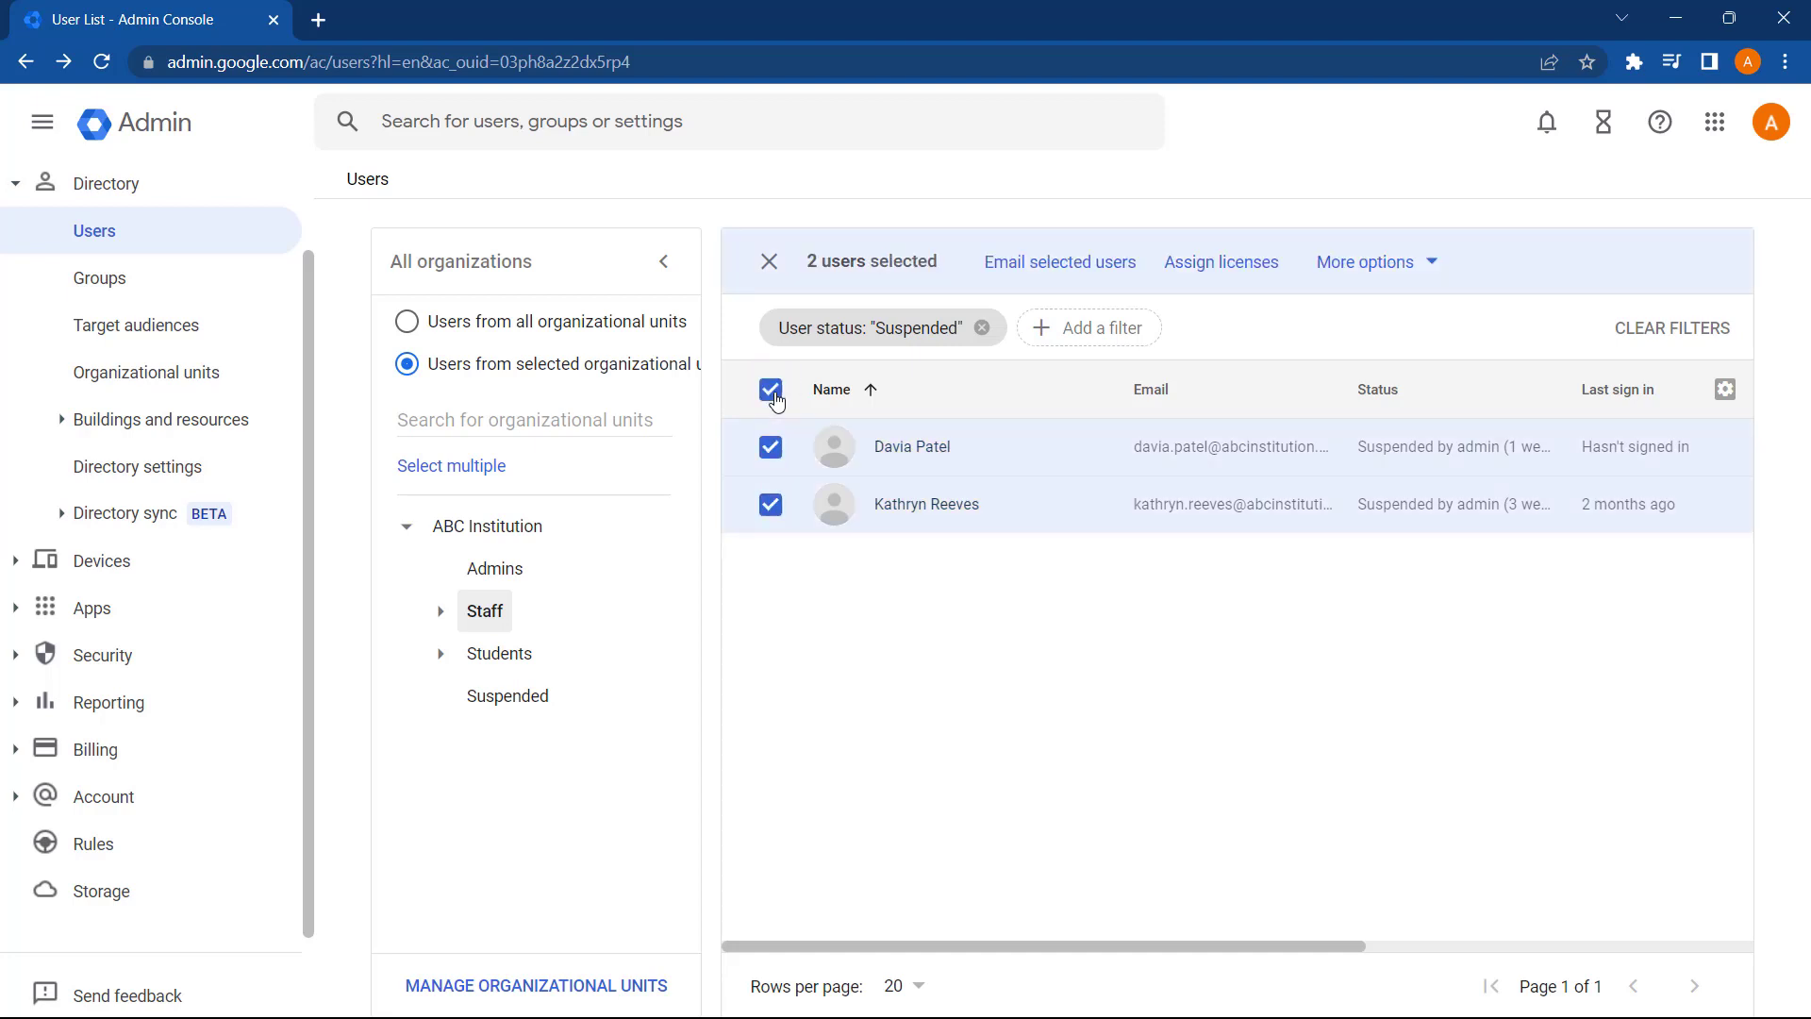
pyautogui.click(1372, 269)
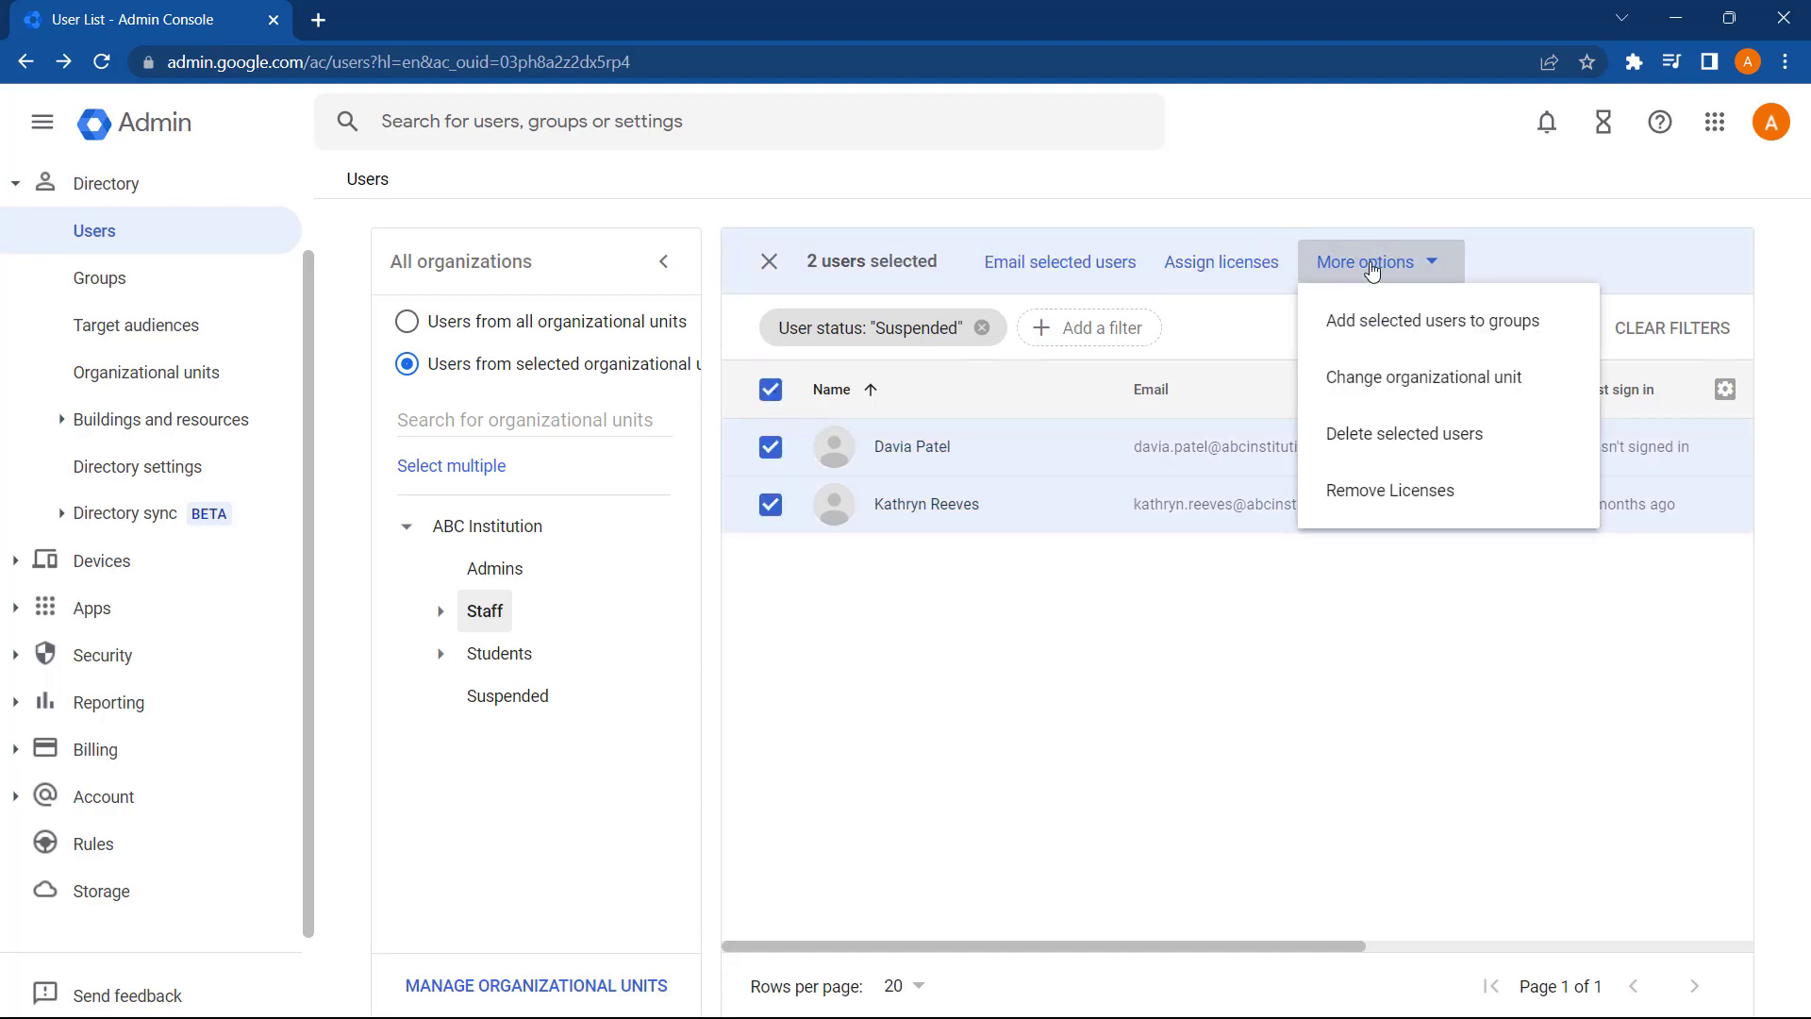
pyautogui.click(1384, 381)
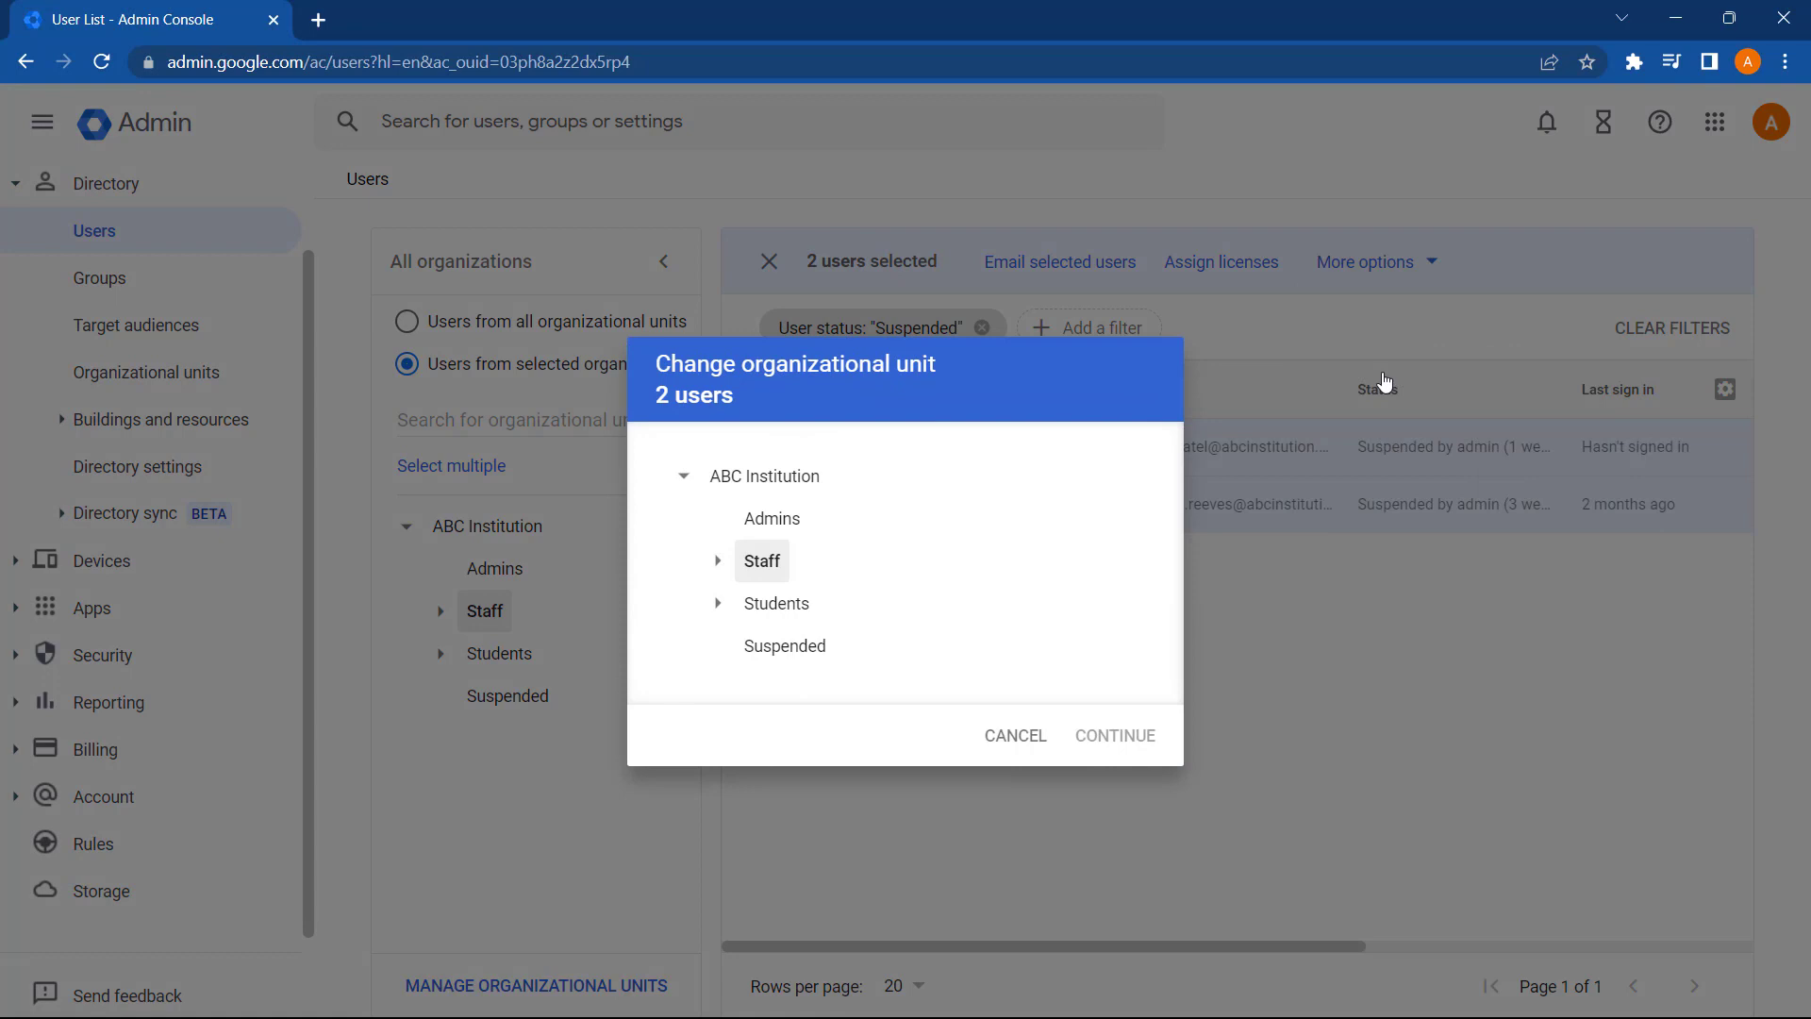
pyautogui.click(771, 563)
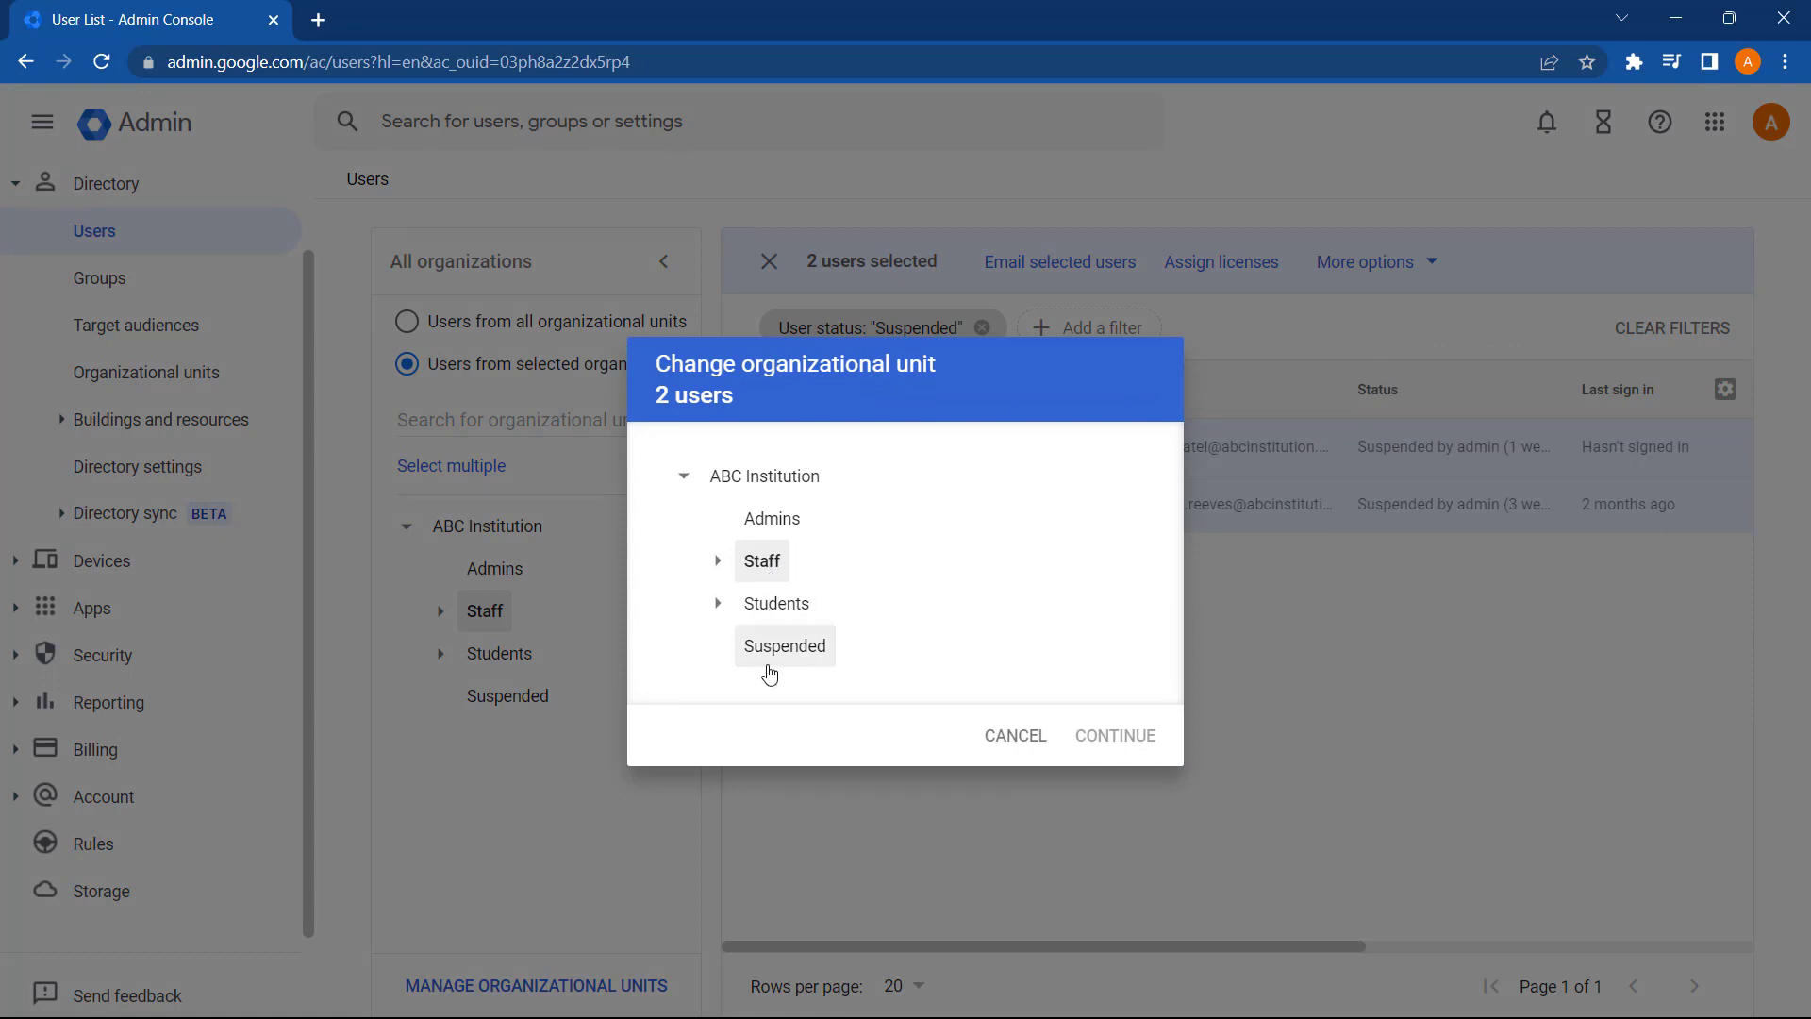
pyautogui.click(771, 672)
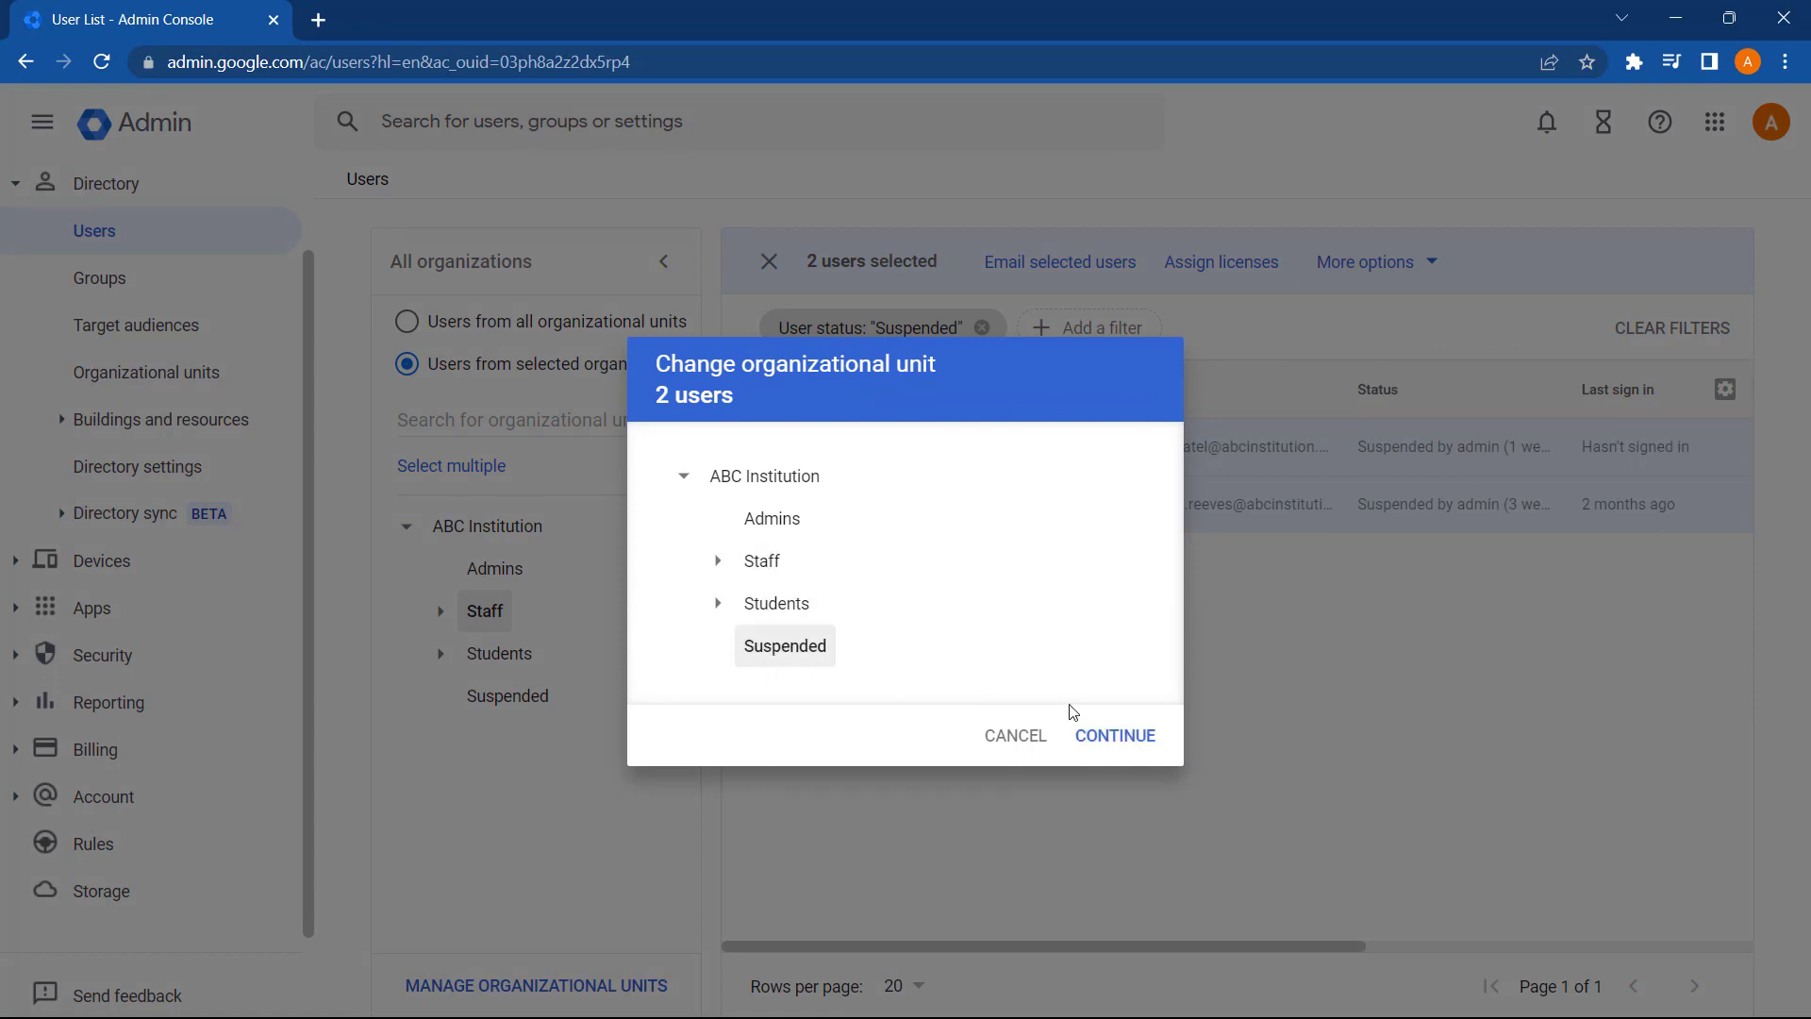
pyautogui.click(1106, 755)
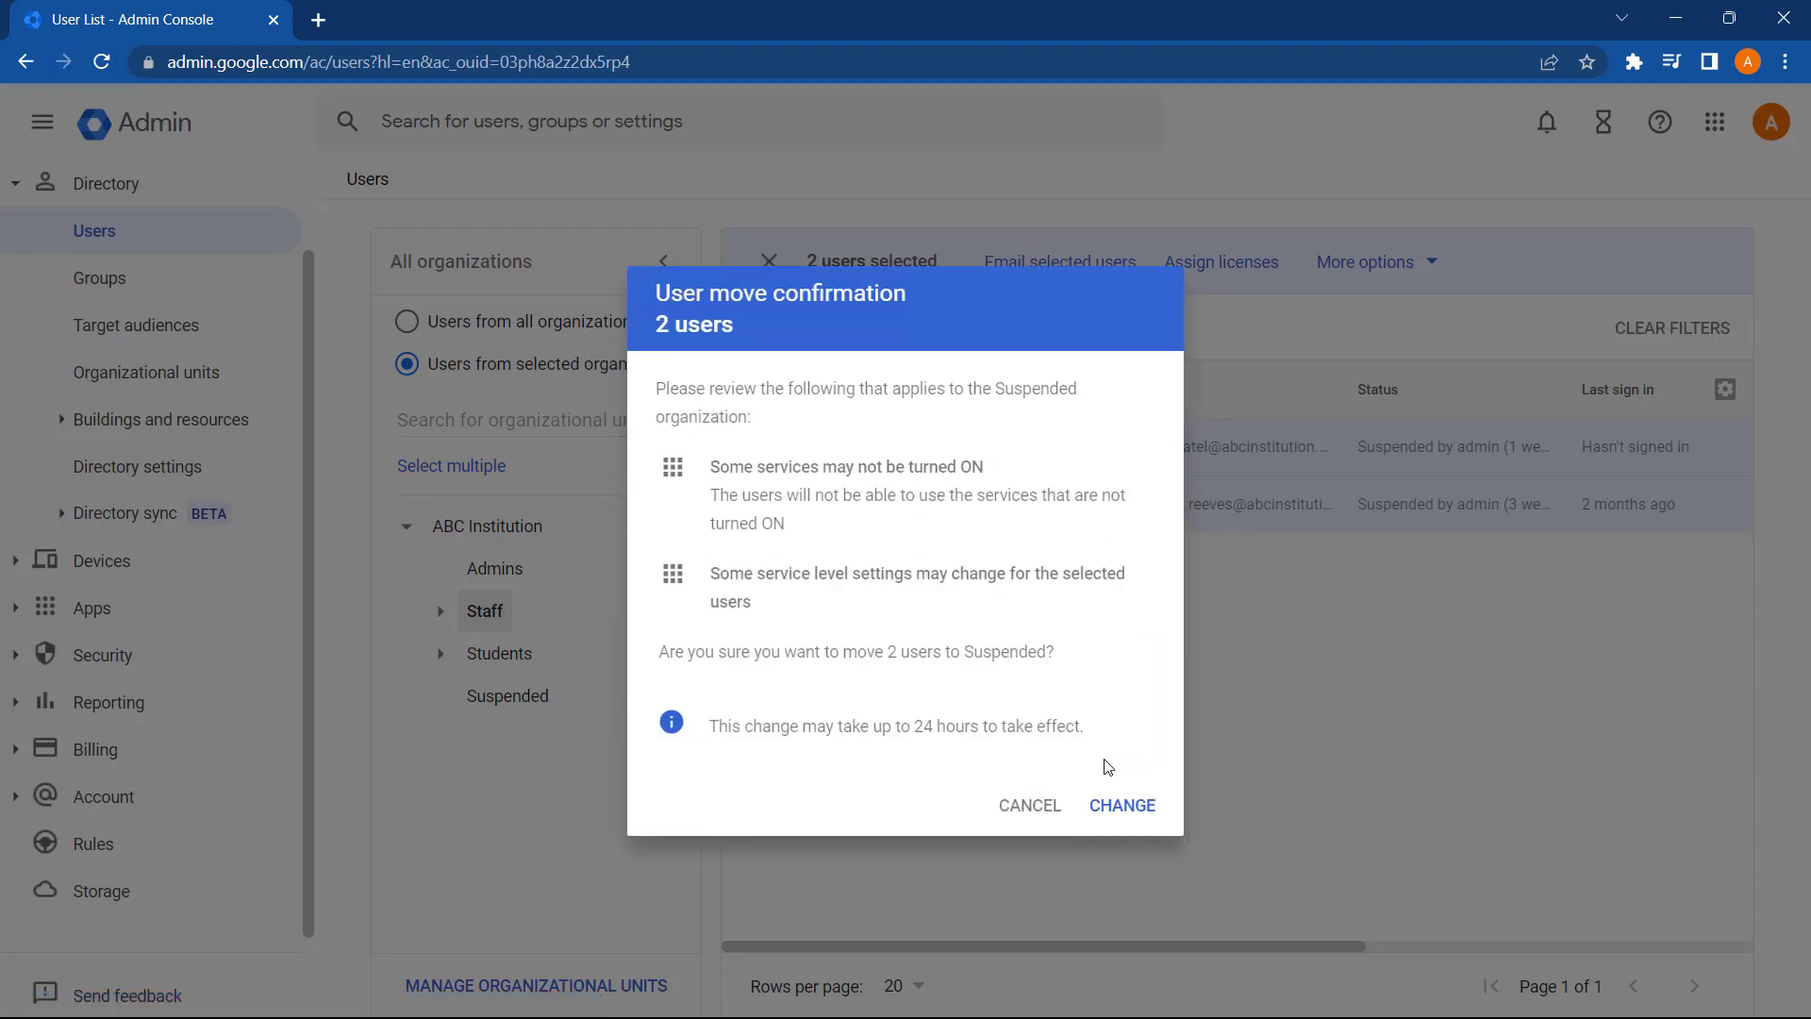
pyautogui.click(1106, 809)
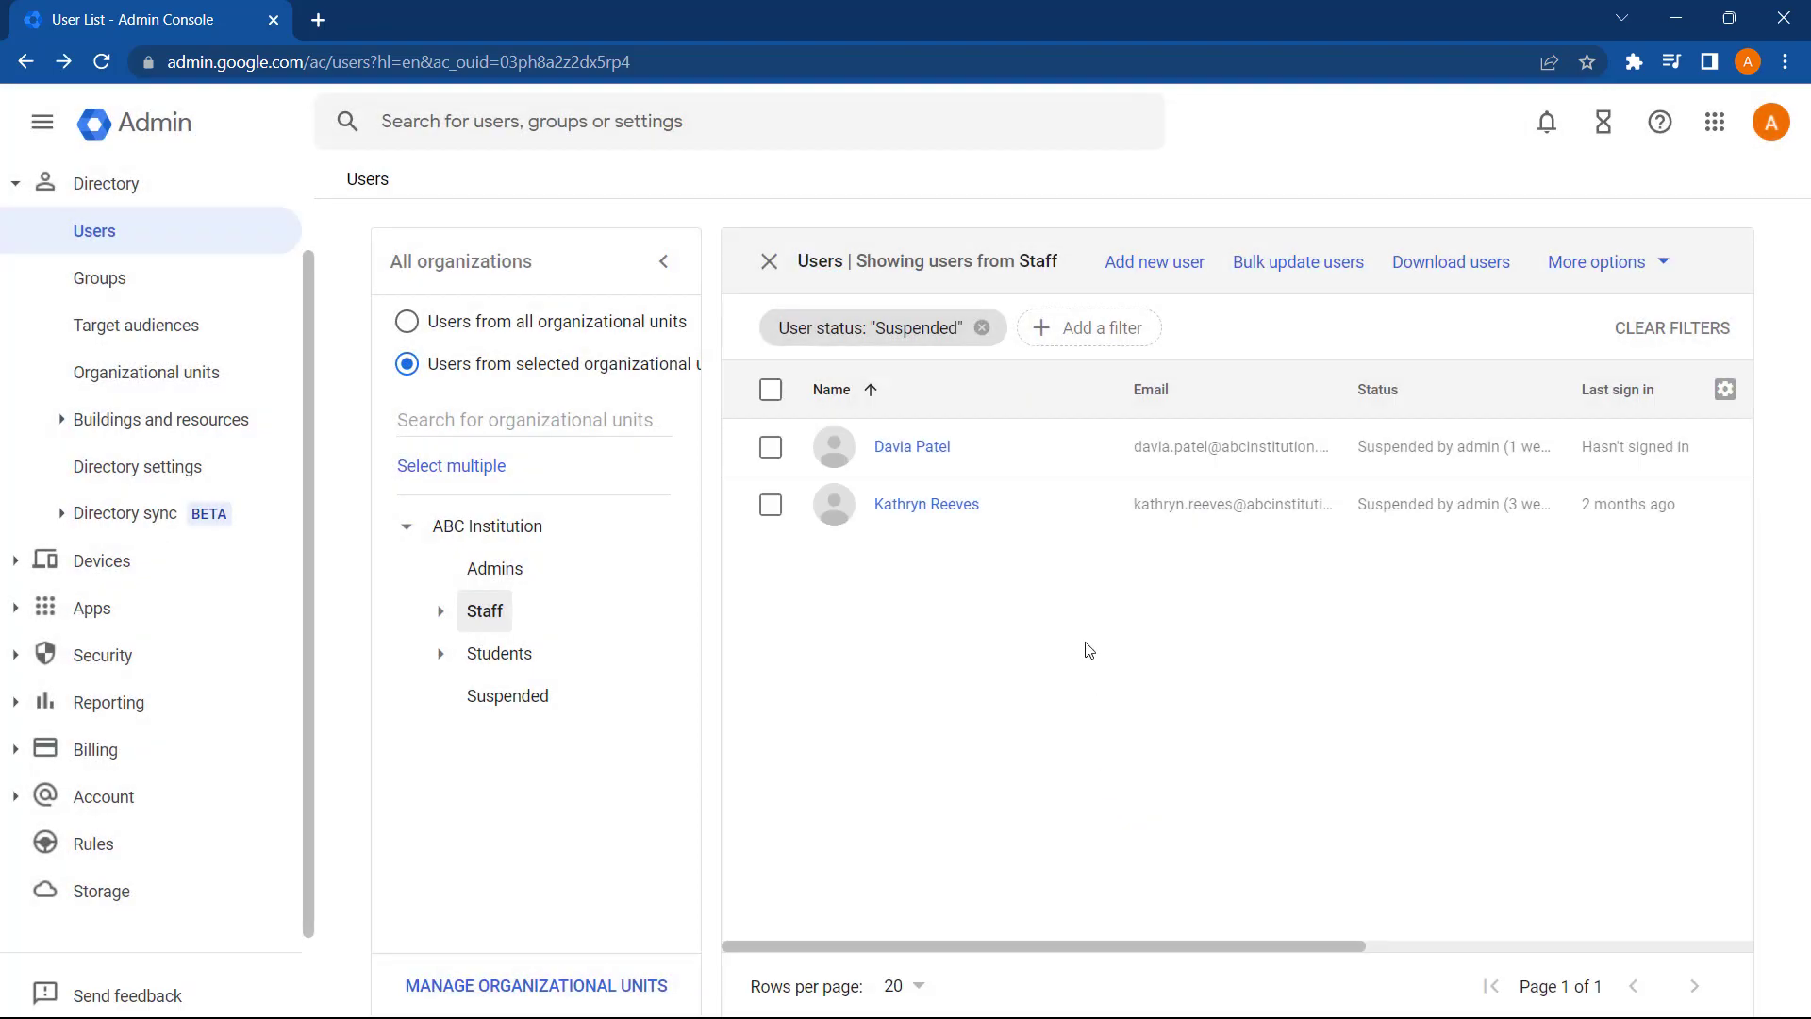
# - Remove the status filter and view the Suspended unit's two moved users
pyautogui.click(981, 328)
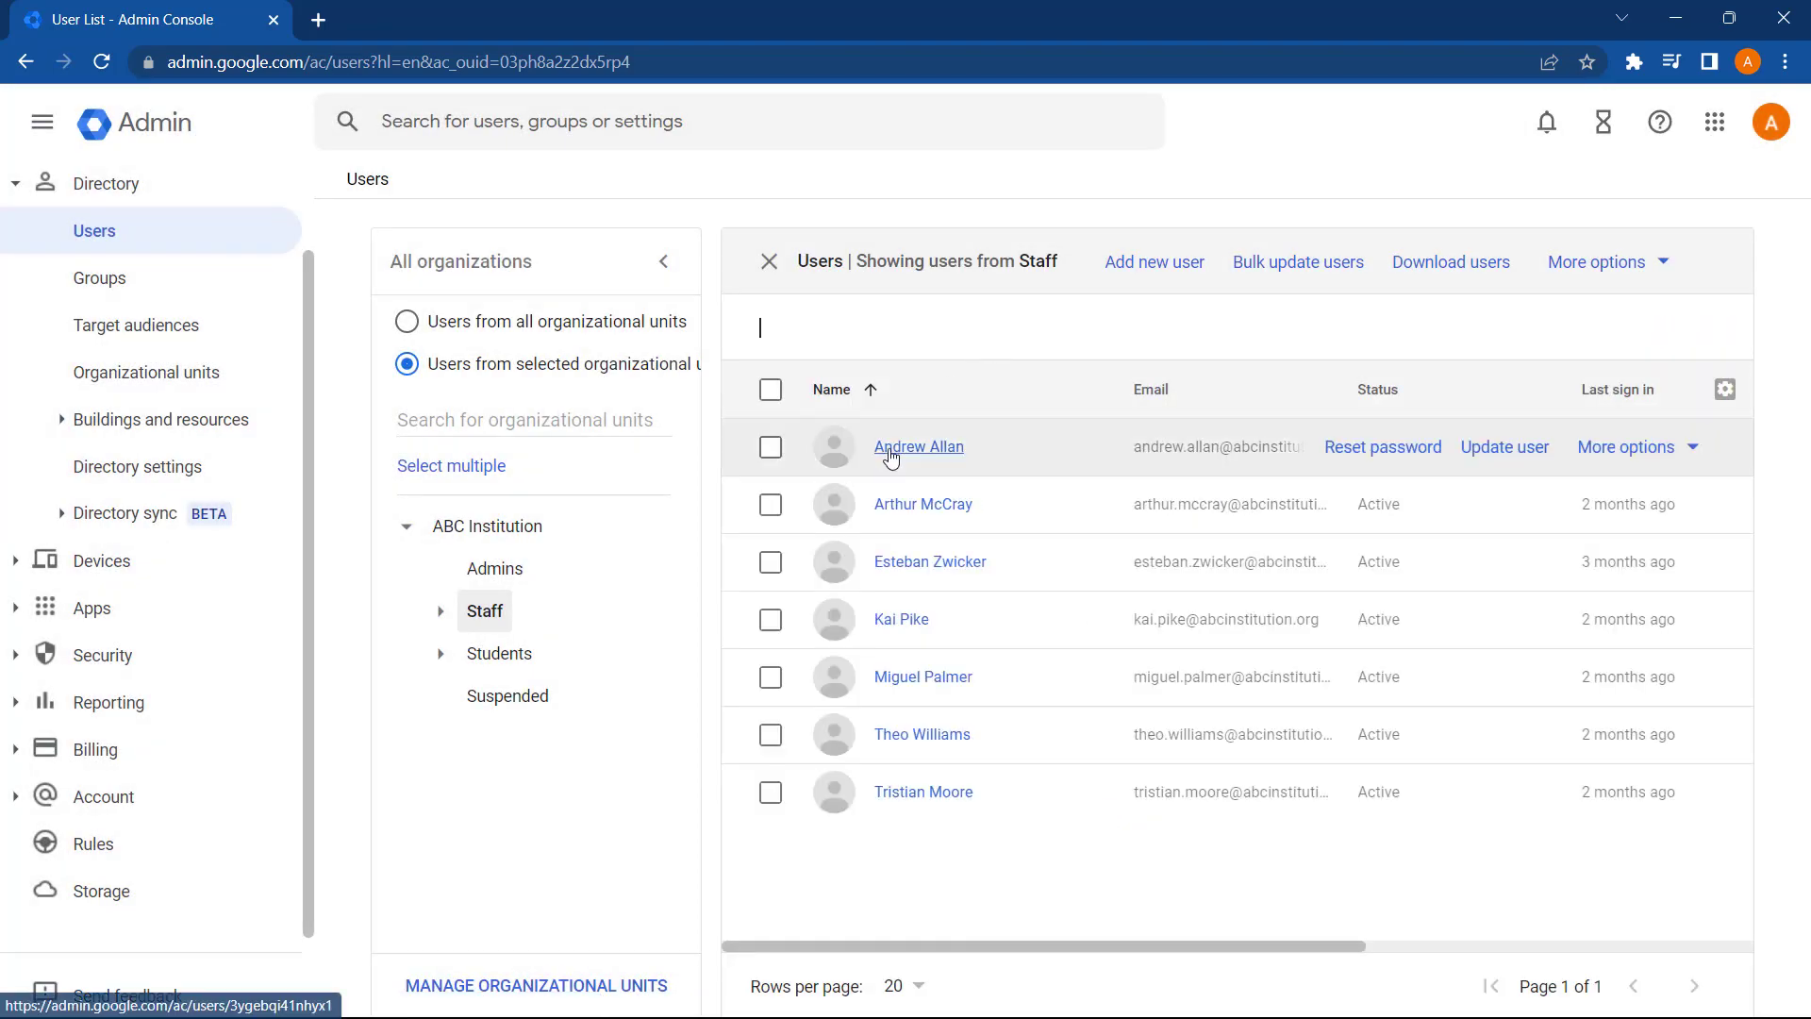
pyautogui.click(500, 701)
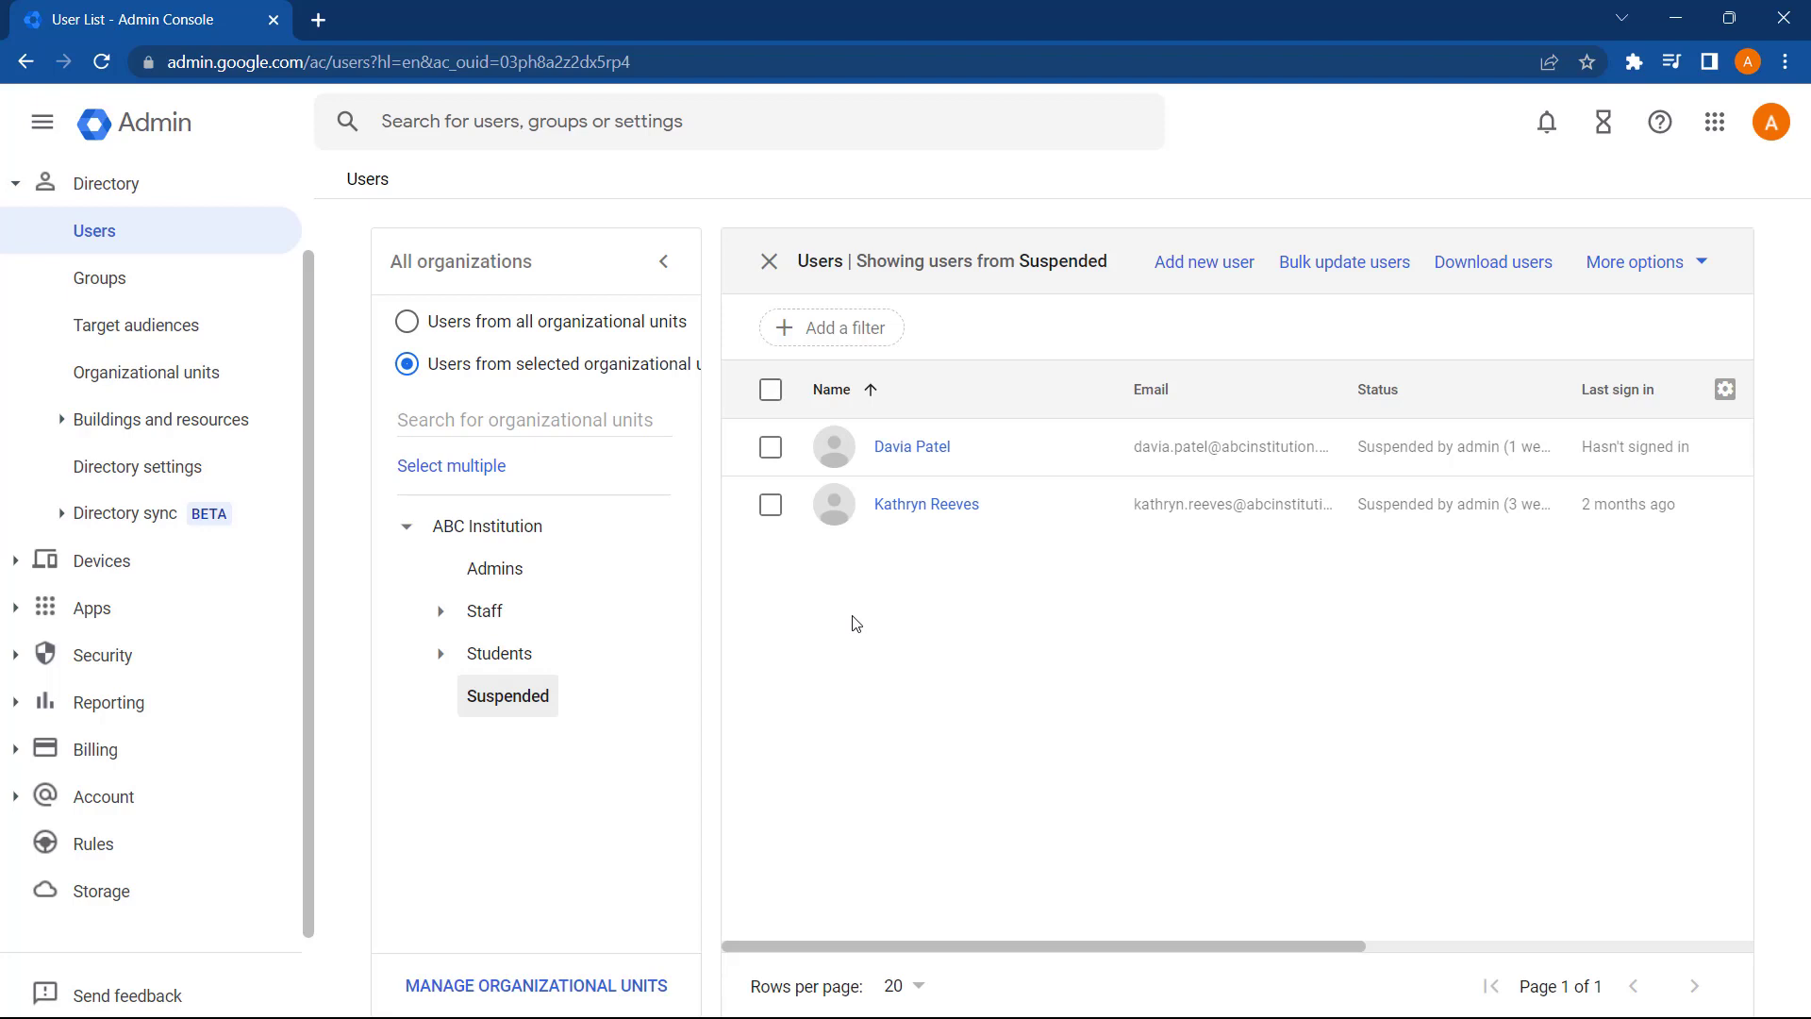
# - Open Billing > Subscriptions showing 10 Education Plus (Staff) licenses assigned
pyautogui.click(16, 757)
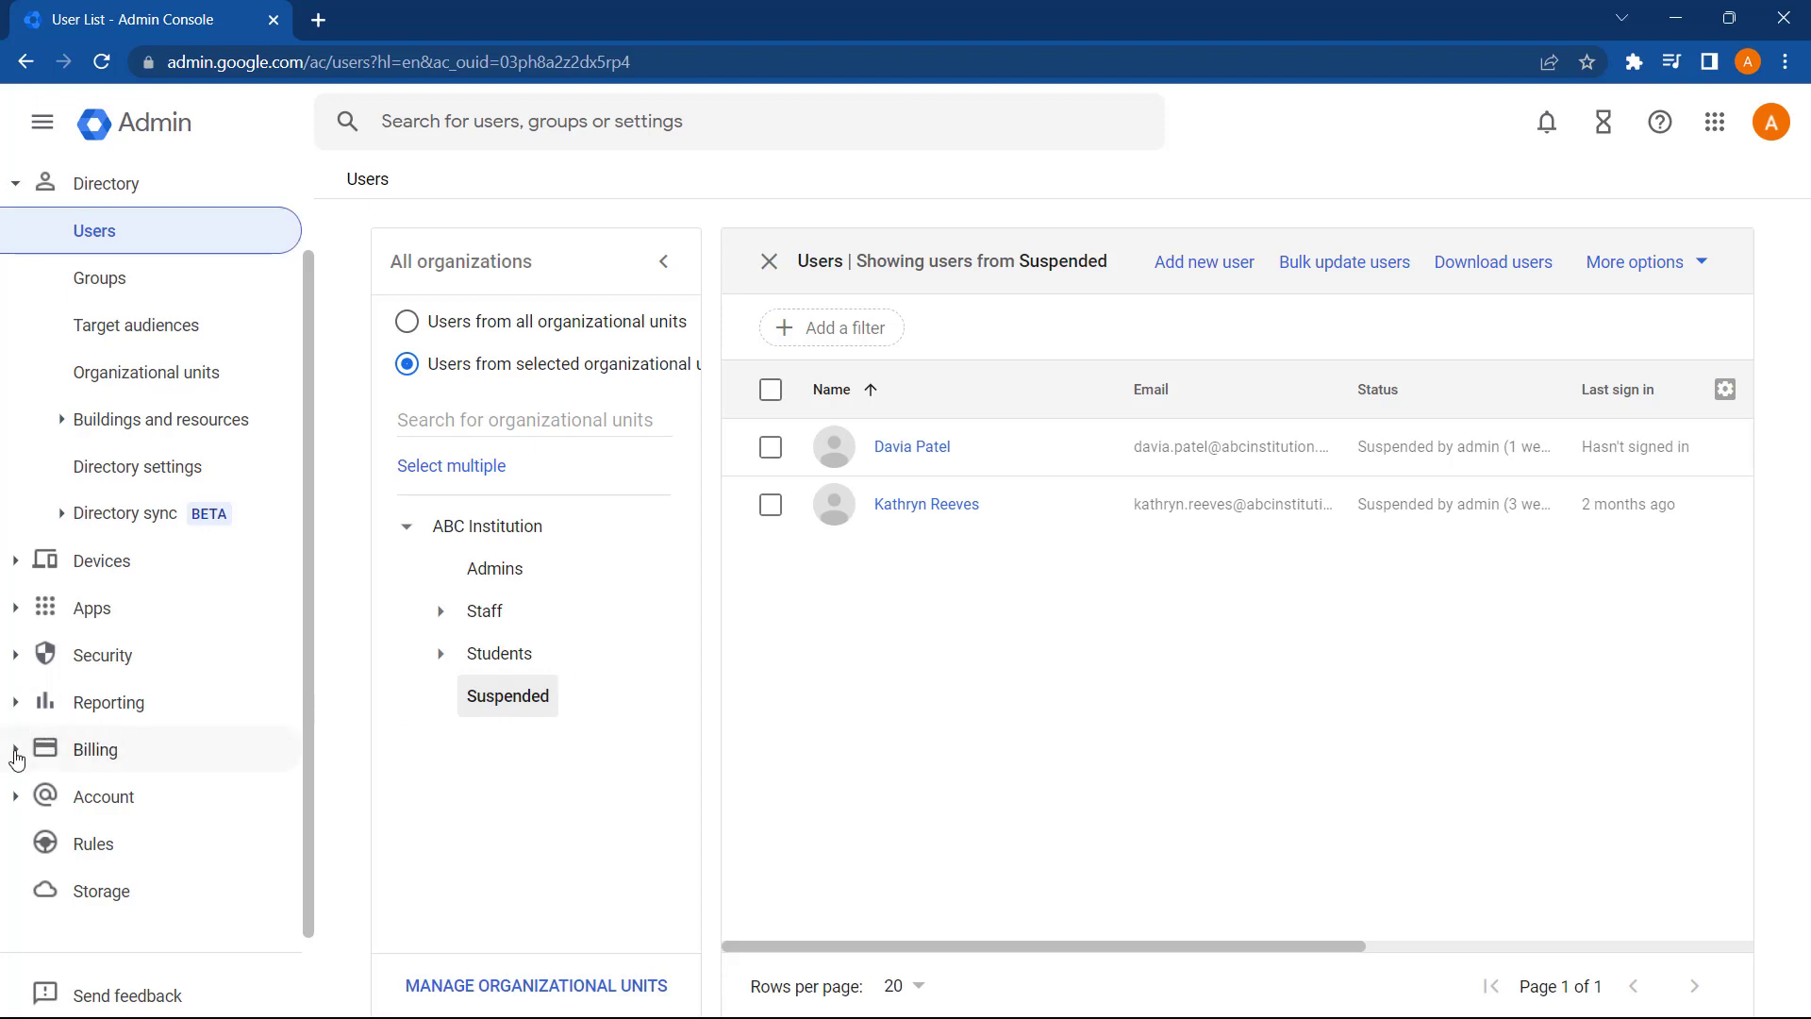
pyautogui.click(195, 514)
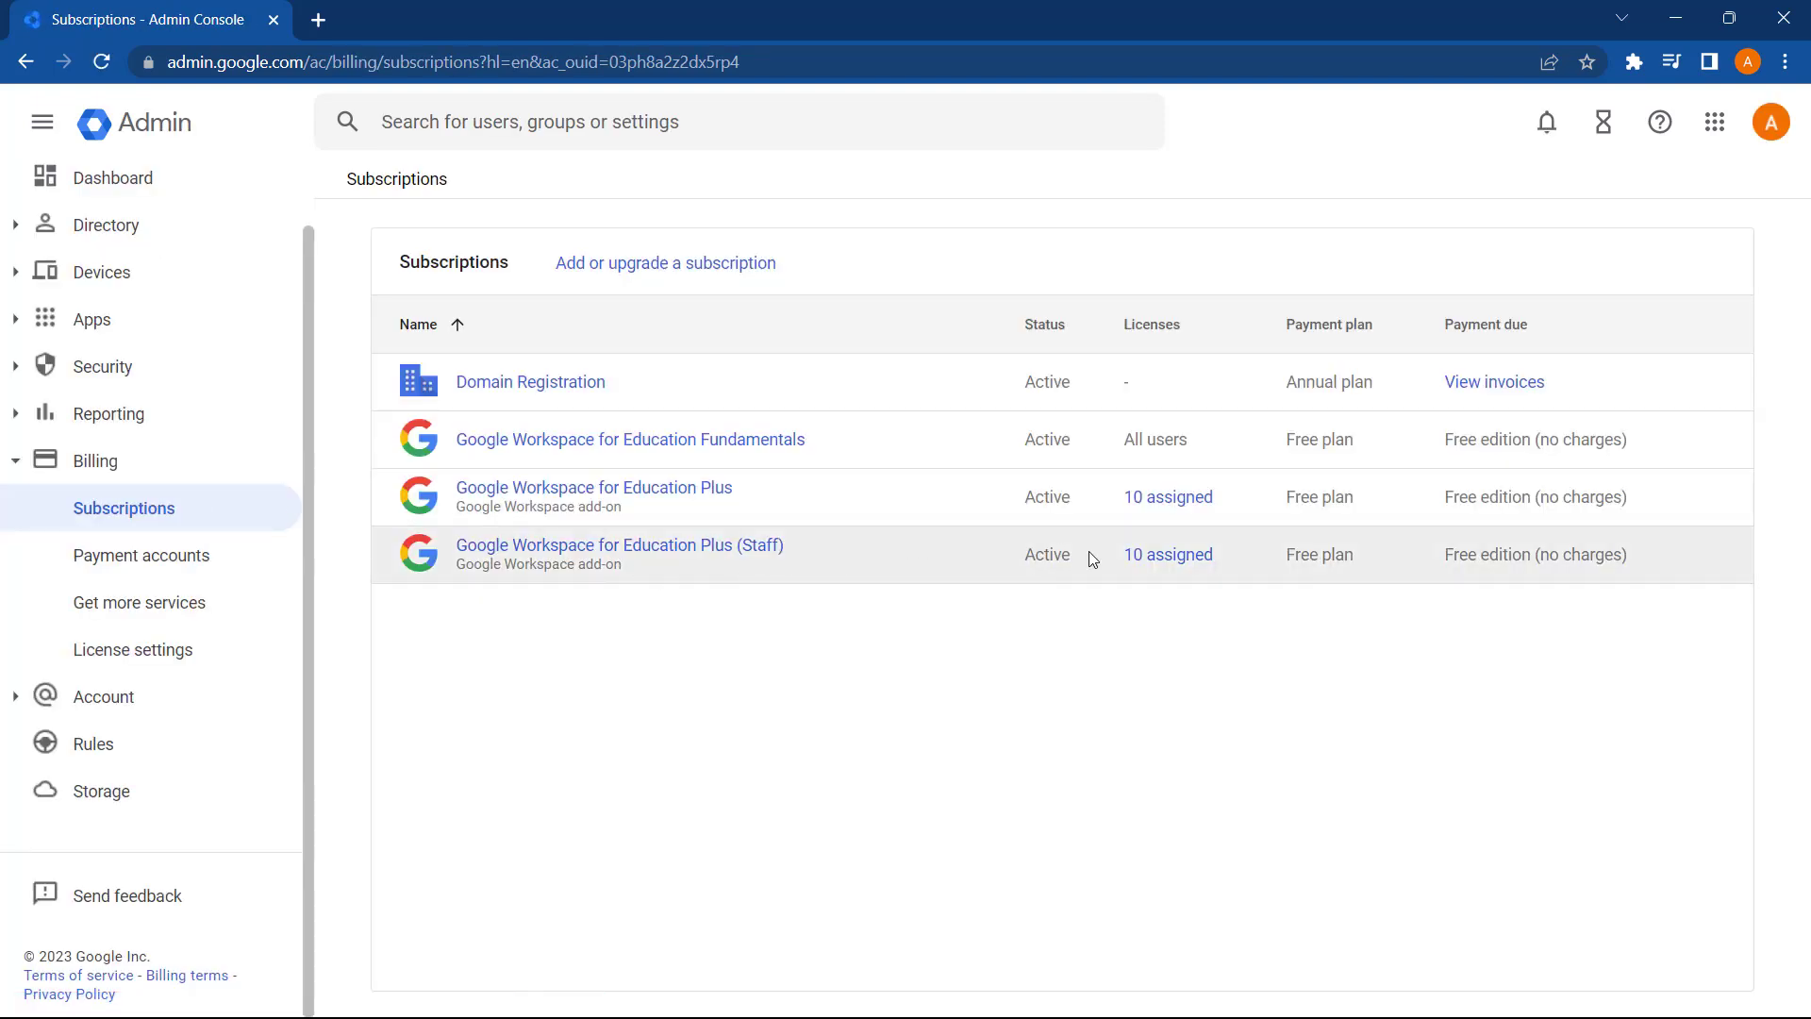
pyautogui.click(1225, 494)
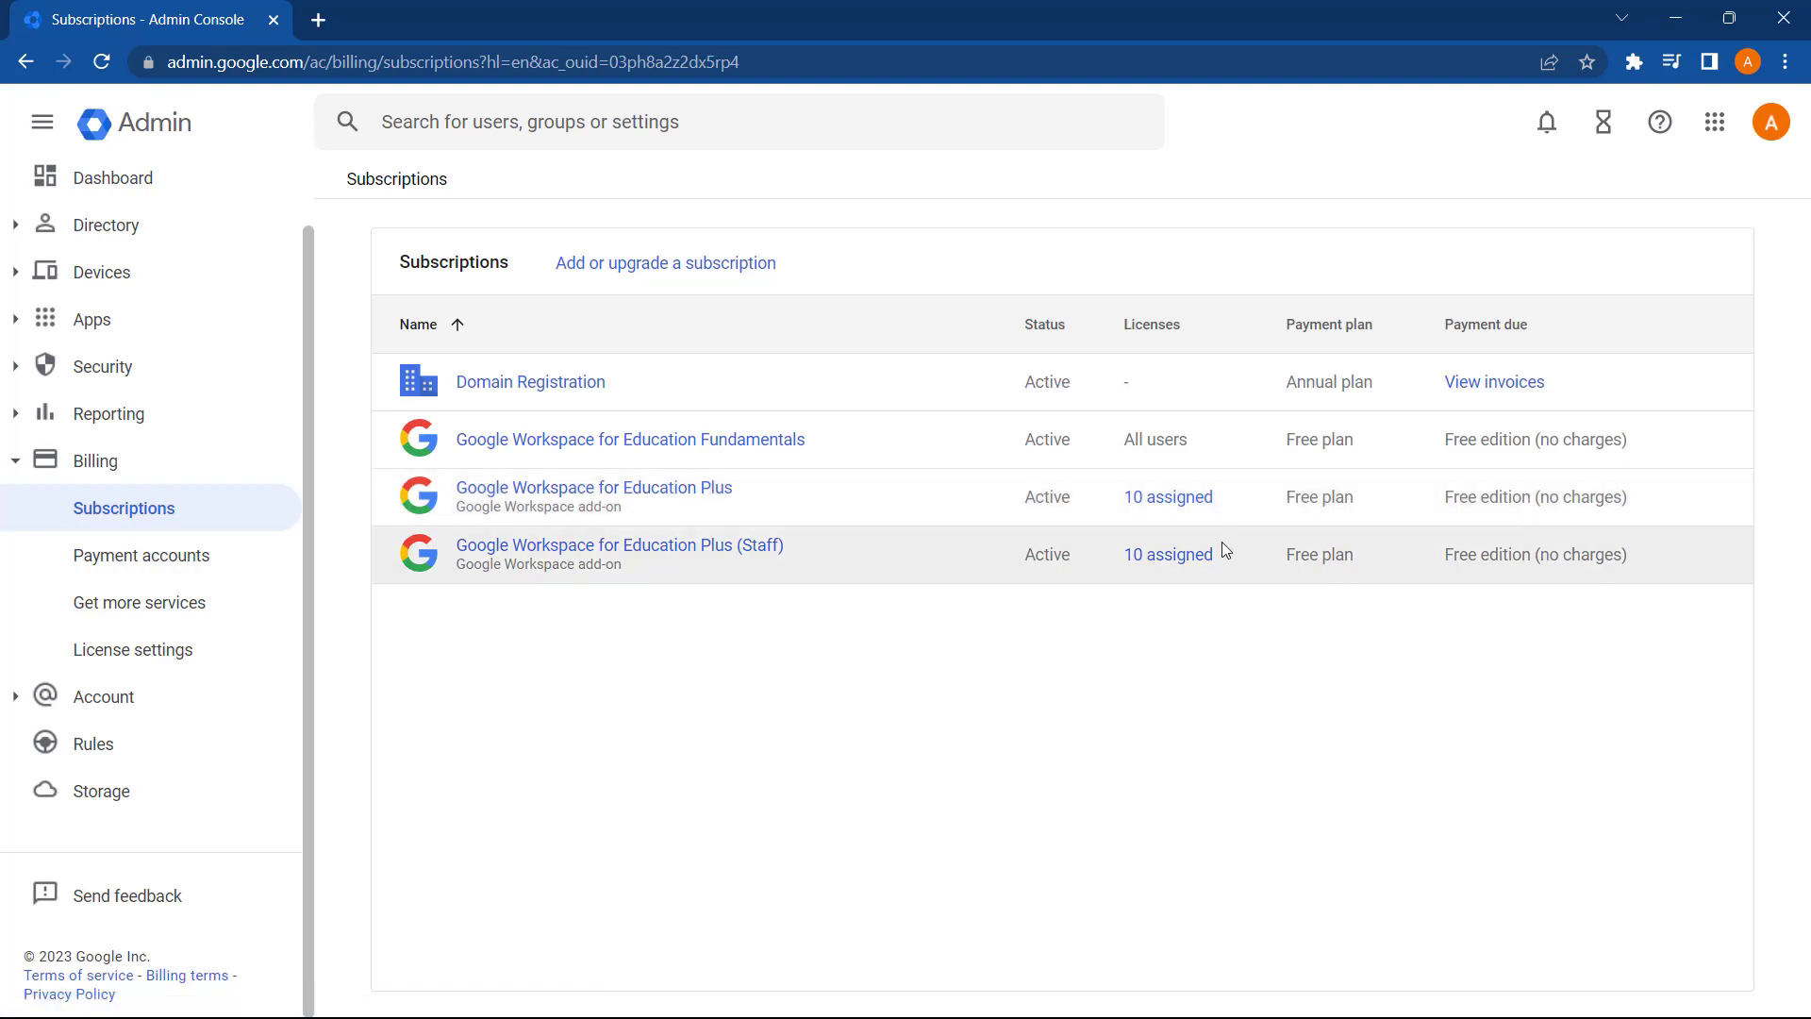